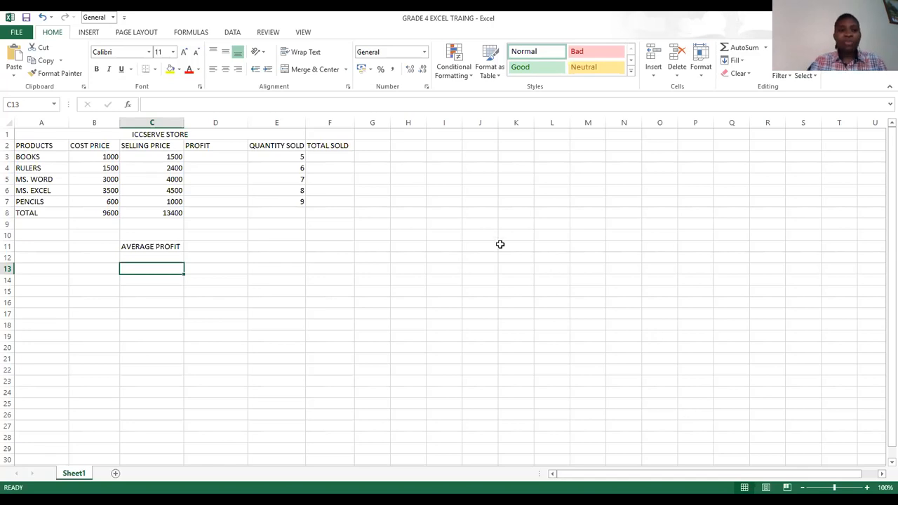
- Calculate the profit for BOOKS in D3 as selling price minus cost price, using =C3-B3
left_click(230, 156)
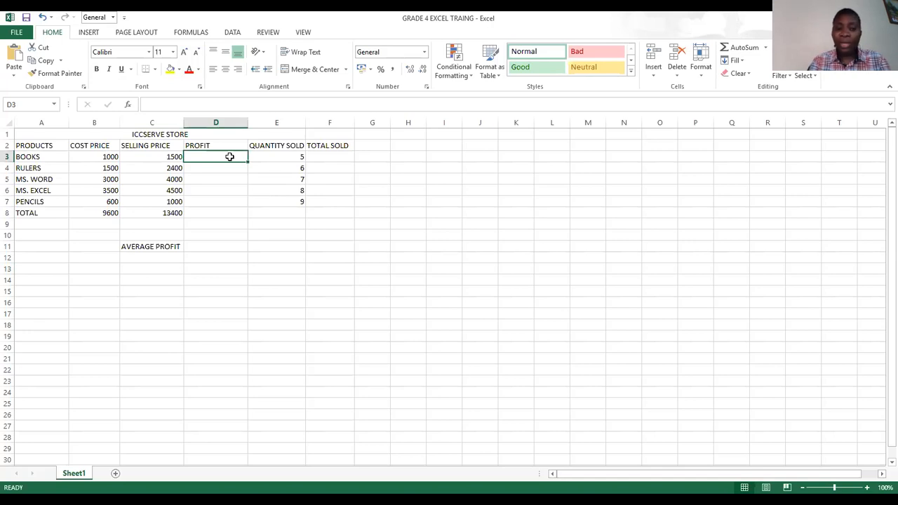
type("=")
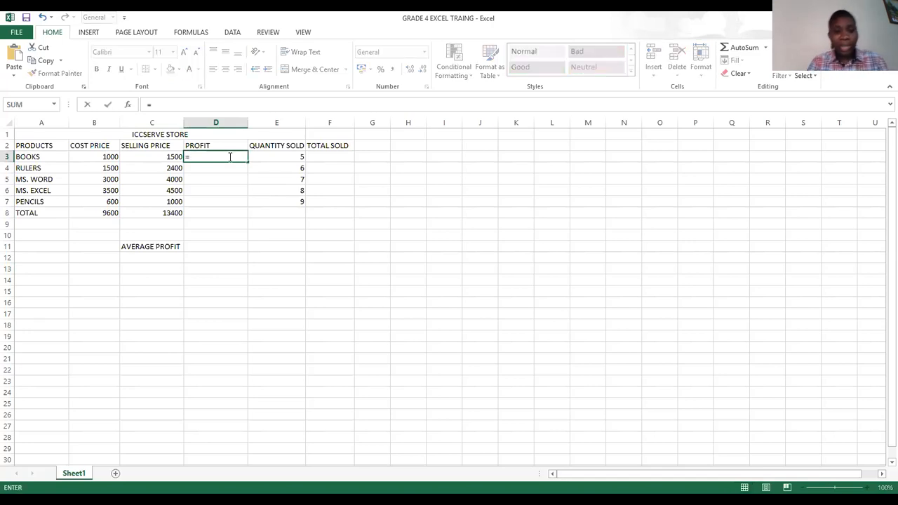
left_click(164, 156)
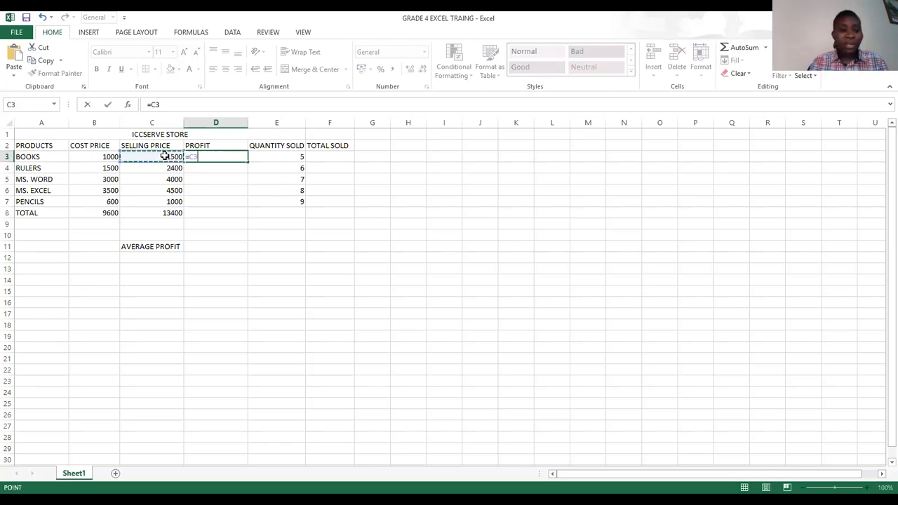
type("-")
left_click(104, 156)
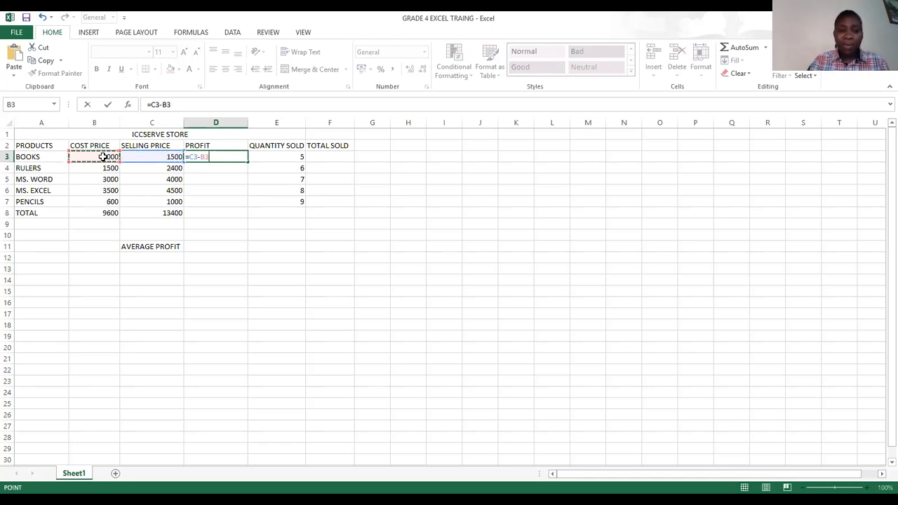
key("ctrl+Return")
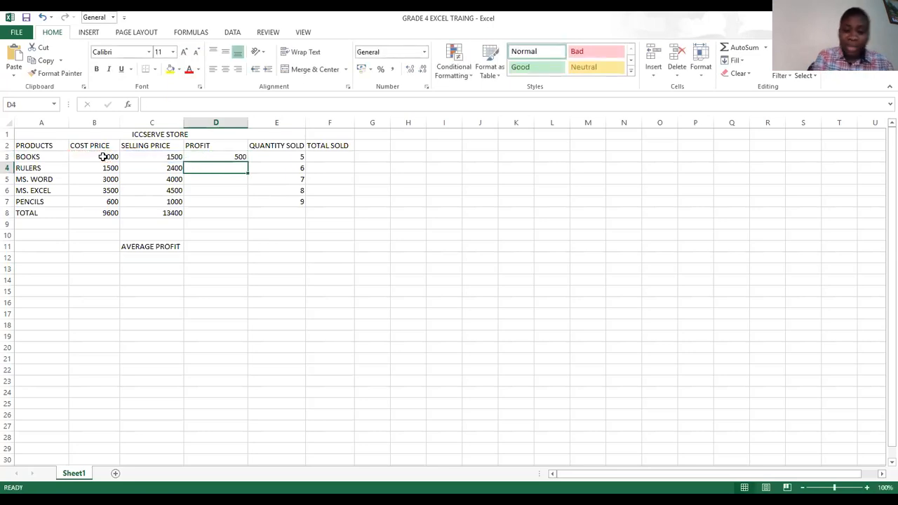
- Calculate the profit for RULERS in D4 with the formula =C4-B4
type("=")
left_click(164, 167)
type("-")
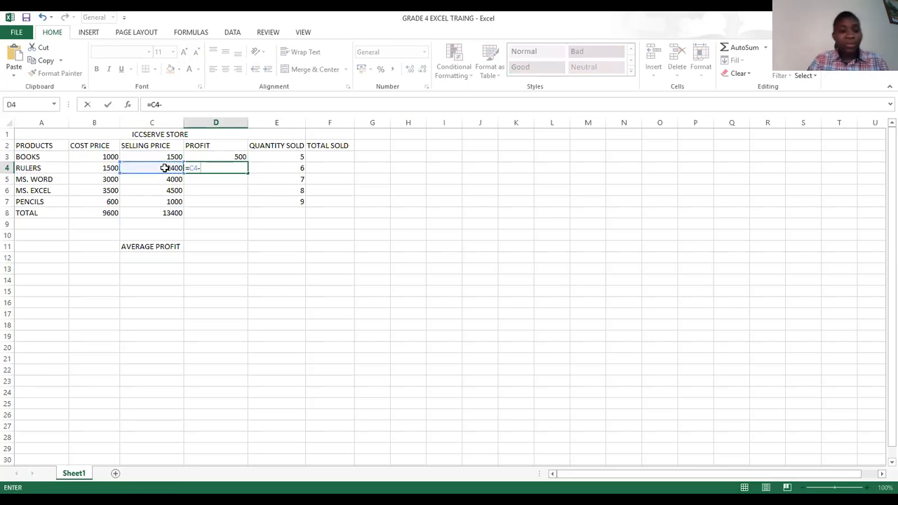
left_click(111, 168)
key("Return")
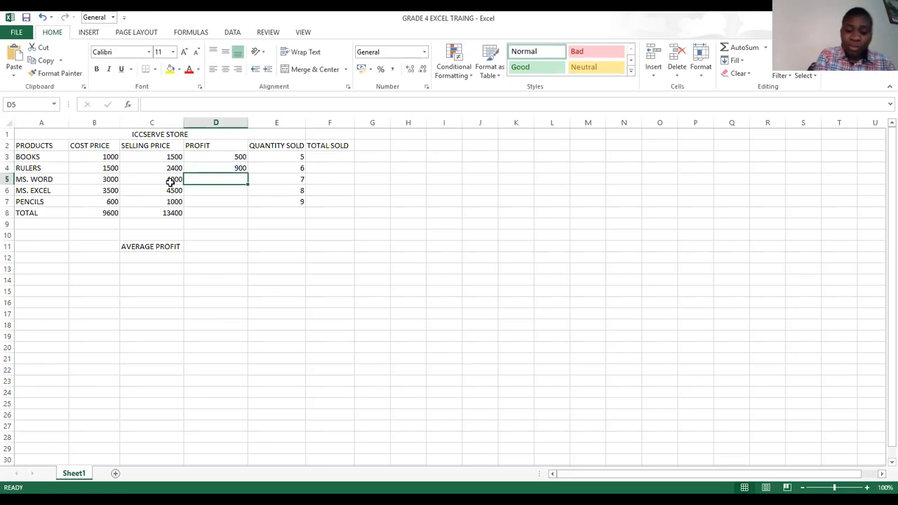
- Calculate the profit for MS. WORD in D5 with the formula =C5-B5
type("=")
left_click(170, 180)
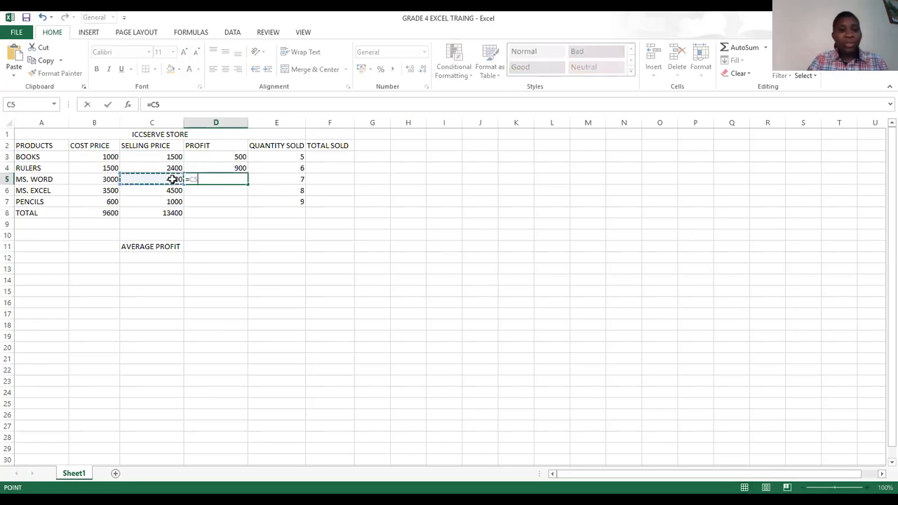
left_click(103, 181)
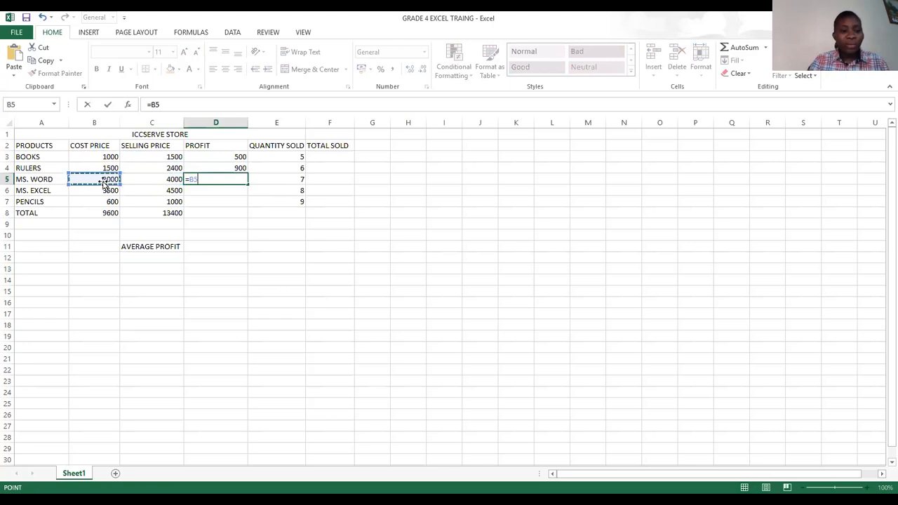
left_click(176, 179)
type("-")
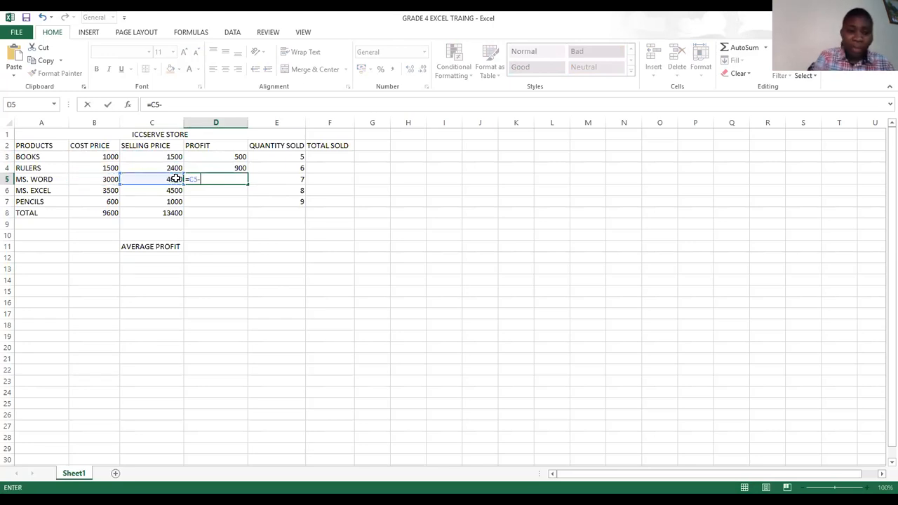
left_click(111, 180)
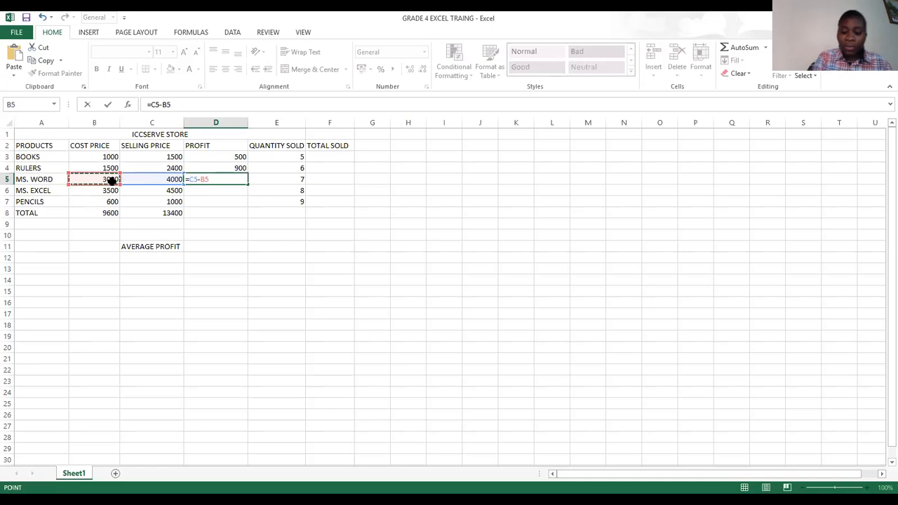
key("Return")
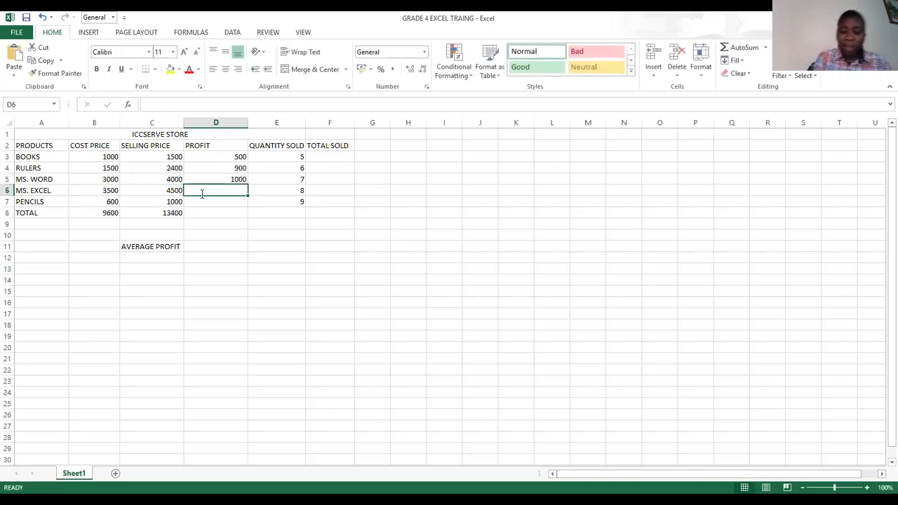
- Calculate the profit for MS. EXCEL in D6 with the formula =C6-B6
type("=")
left_click(173, 192)
type("-")
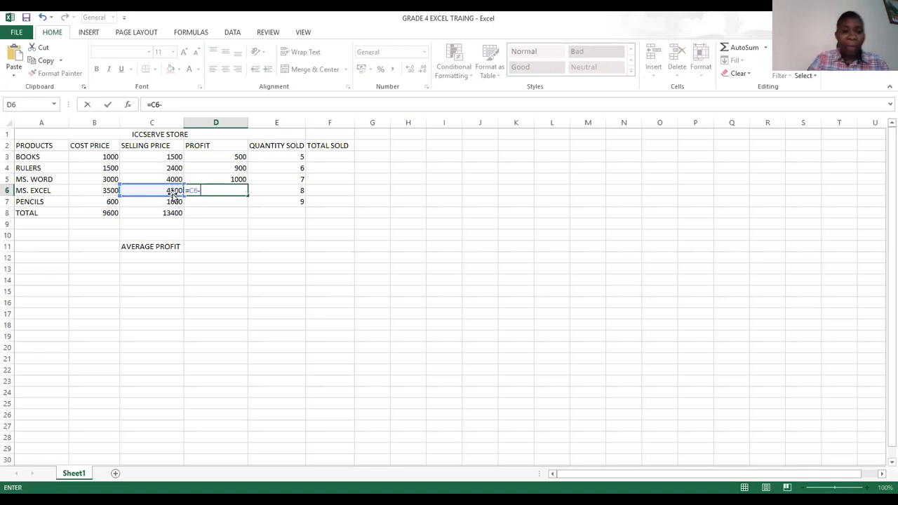
left_click(110, 191)
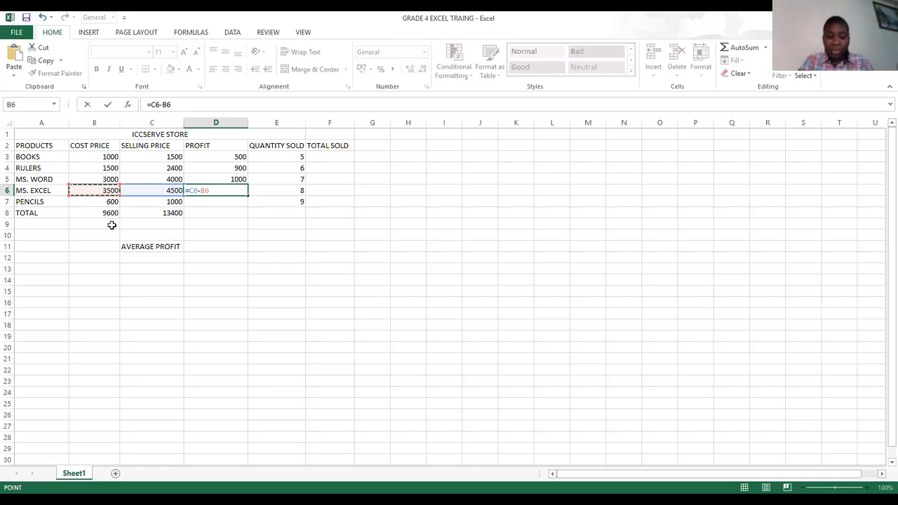
key("Return")
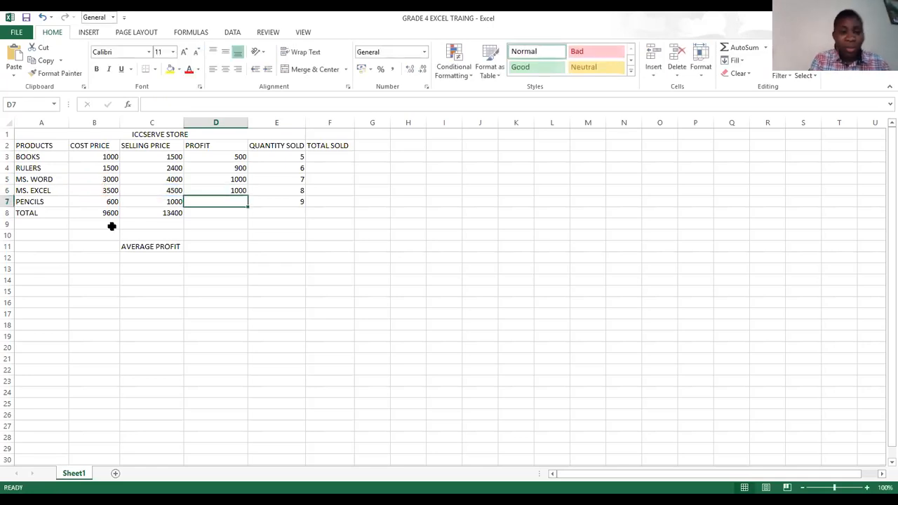
- Calculate the profit for PENCILS in D7 with the formula =C7-B7
type("=")
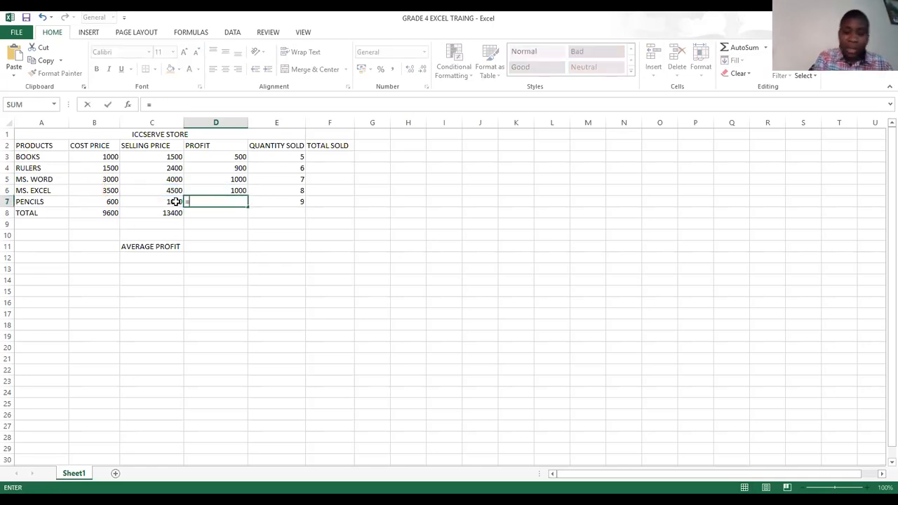
left_click(172, 204)
type("-")
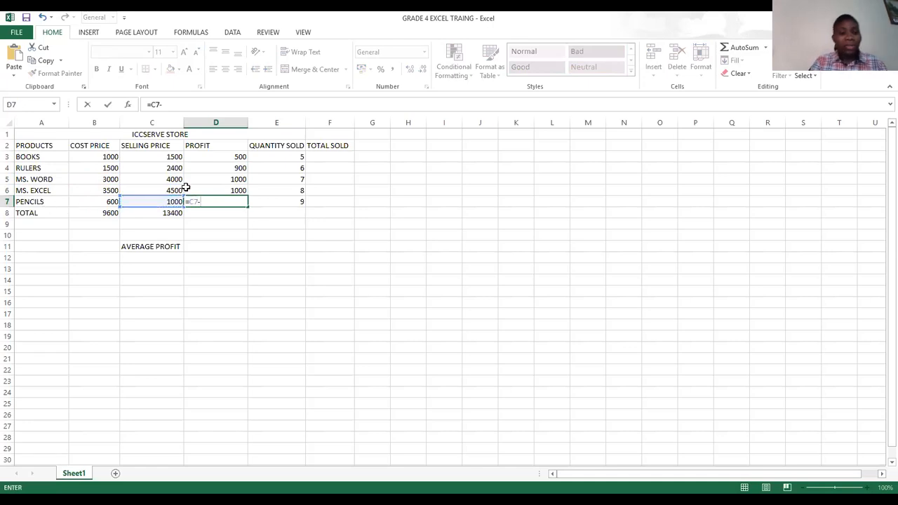
left_click(110, 202)
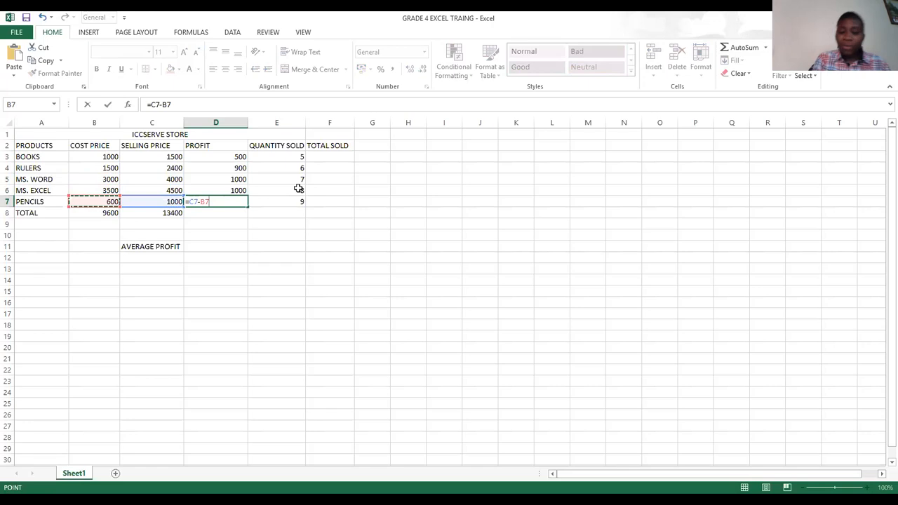
key("Return")
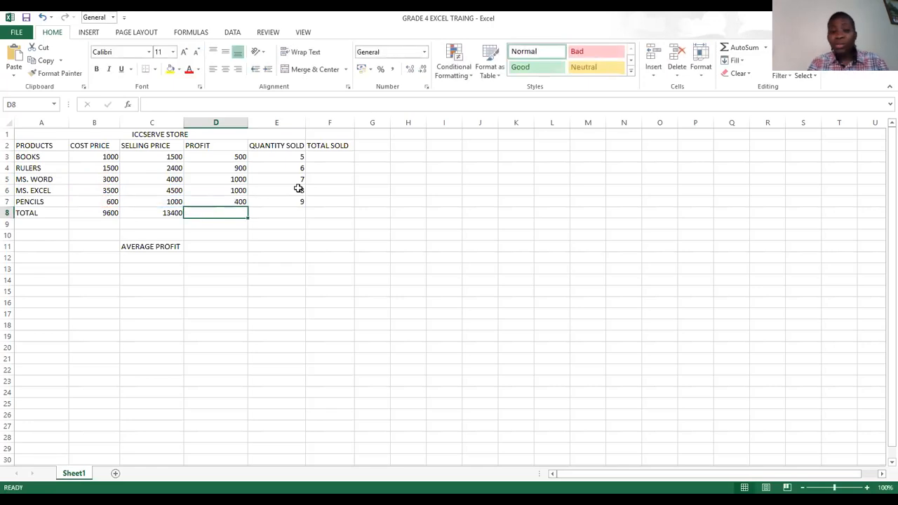
- Total the profits in D3:D7 with AutoSum, placing the sum in the TOTAL row
left_click(210, 158)
left_click_drag(210, 158, 213, 201)
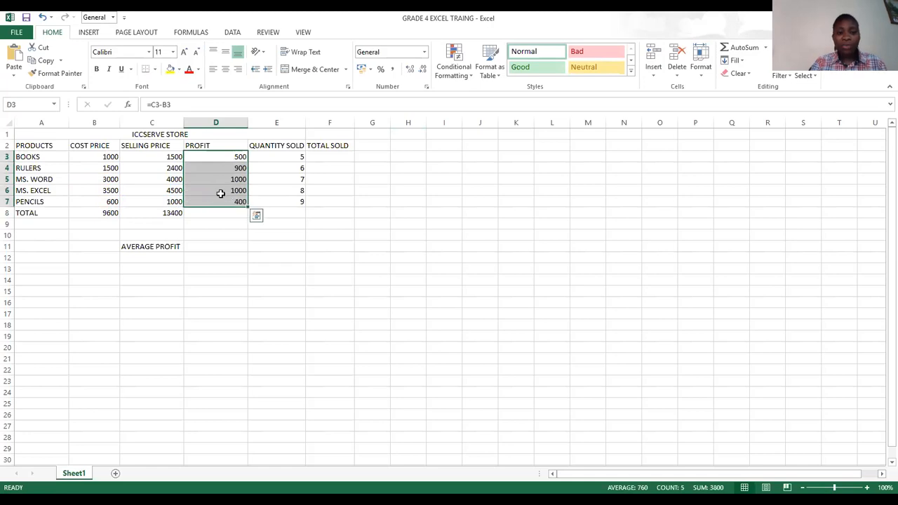
left_click(724, 48)
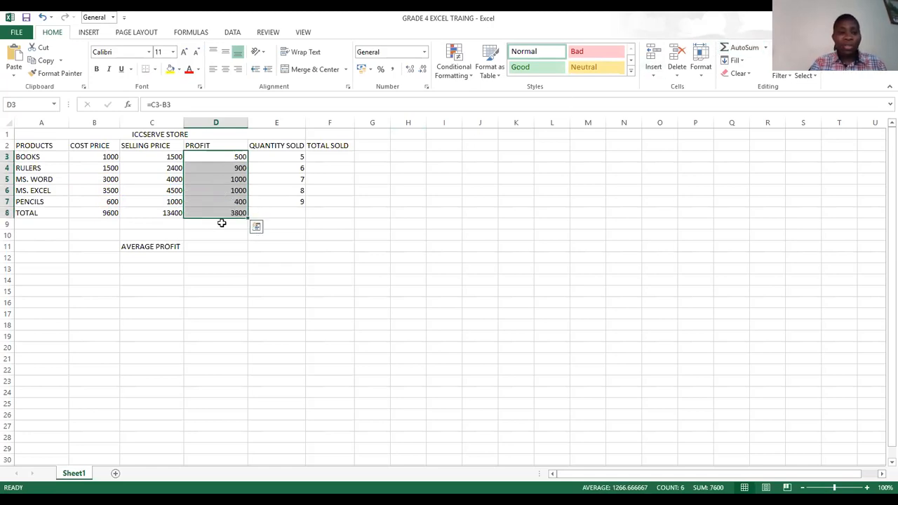
- Calculate the total sold for BOOKS in F3 by multiplying quantity sold E3 by selling price C3
left_click(283, 157)
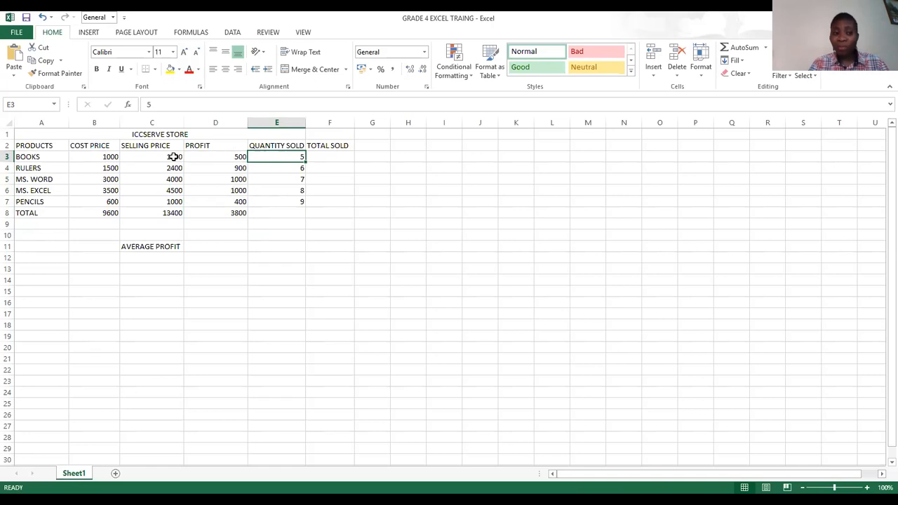
left_click(337, 158)
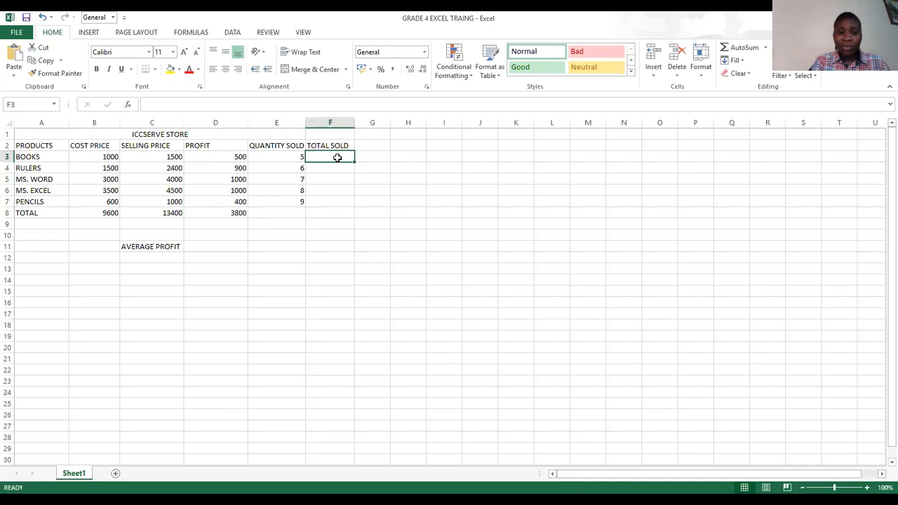
type("=A3=")
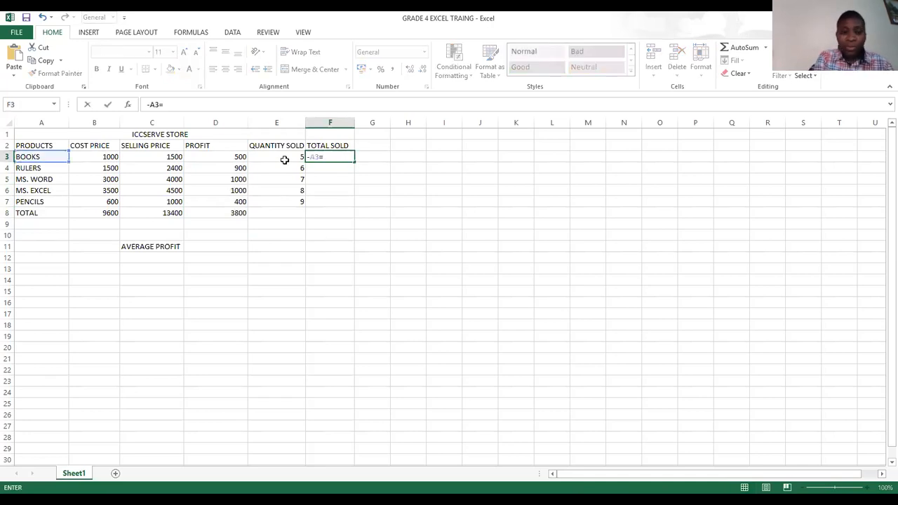
key("BackSpace")
key("BackSpace")
key("BackSpace")
left_click(282, 156)
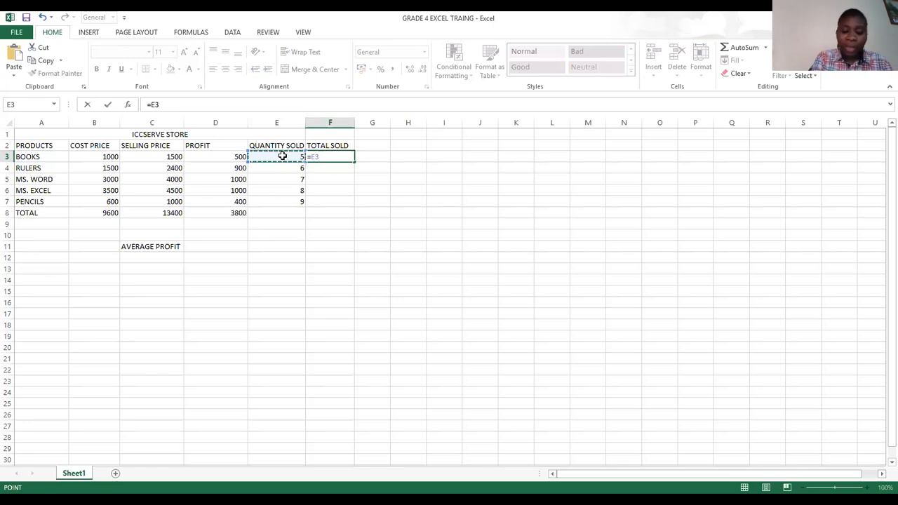
type("*")
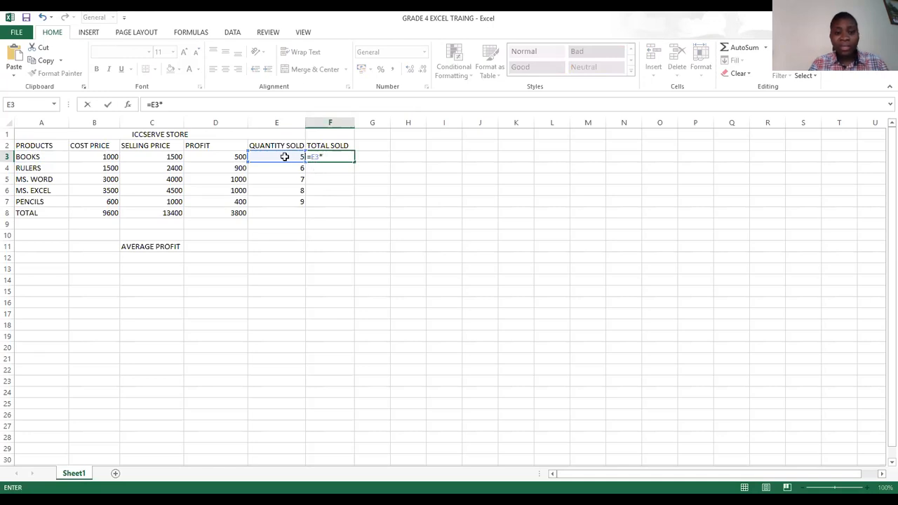
left_click(168, 158)
key("Return")
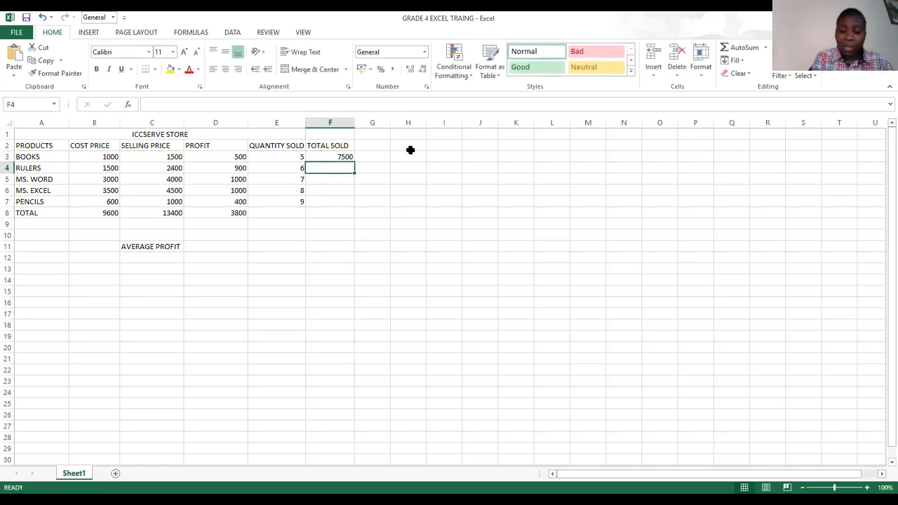
- Calculate the total sold for RULERS in F4 with the formula =E4*C4
type("=")
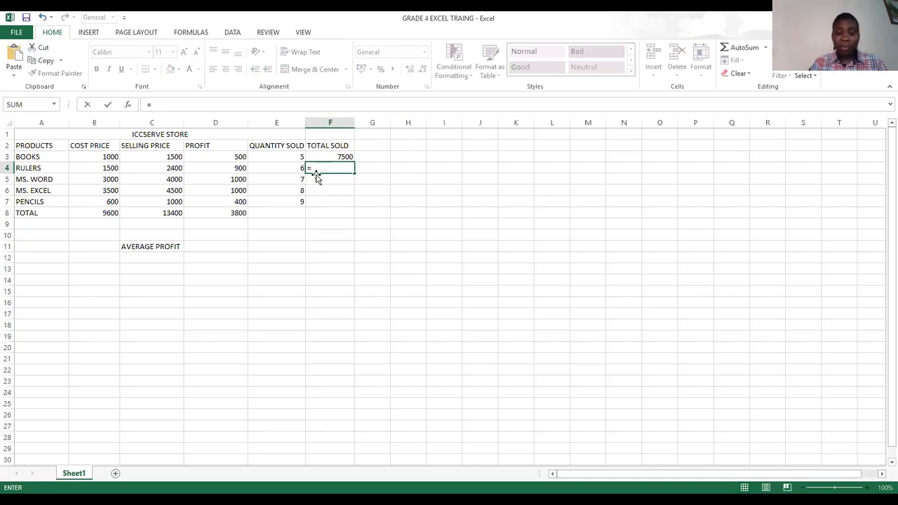
left_click(284, 168)
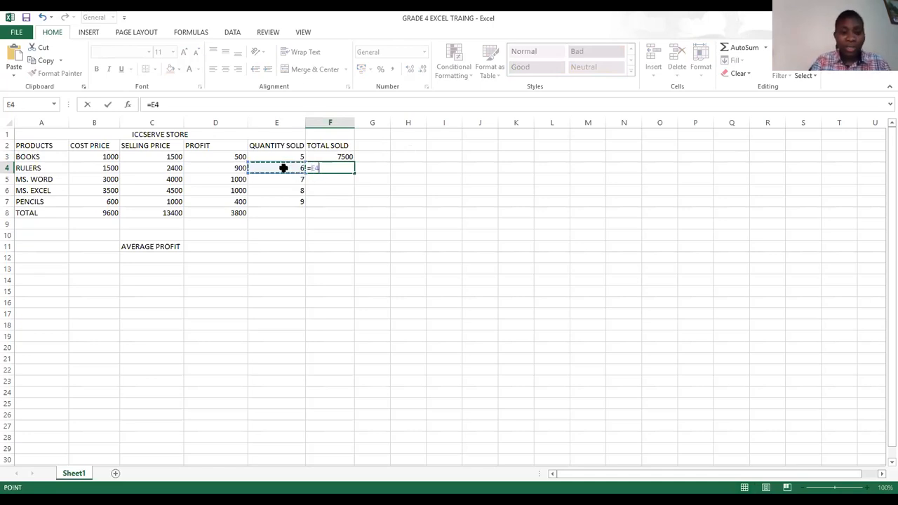
type("*")
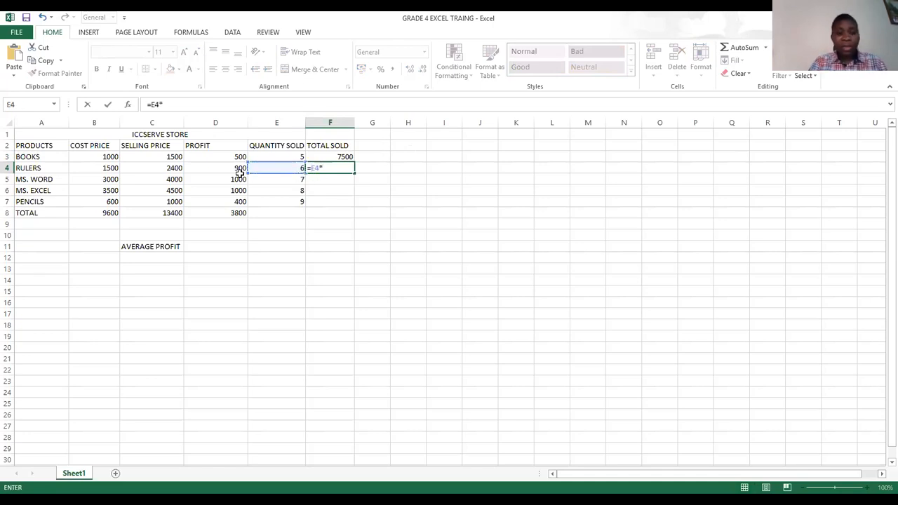
left_click(180, 169)
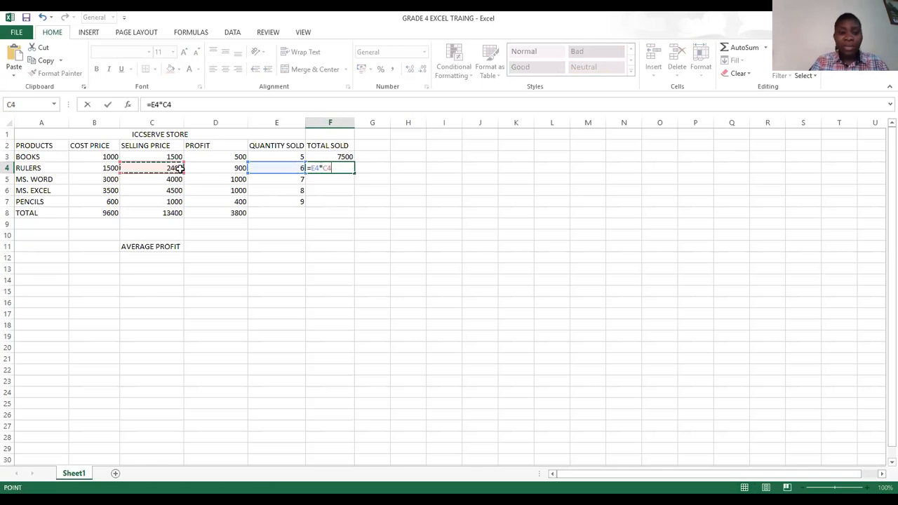
key("Return")
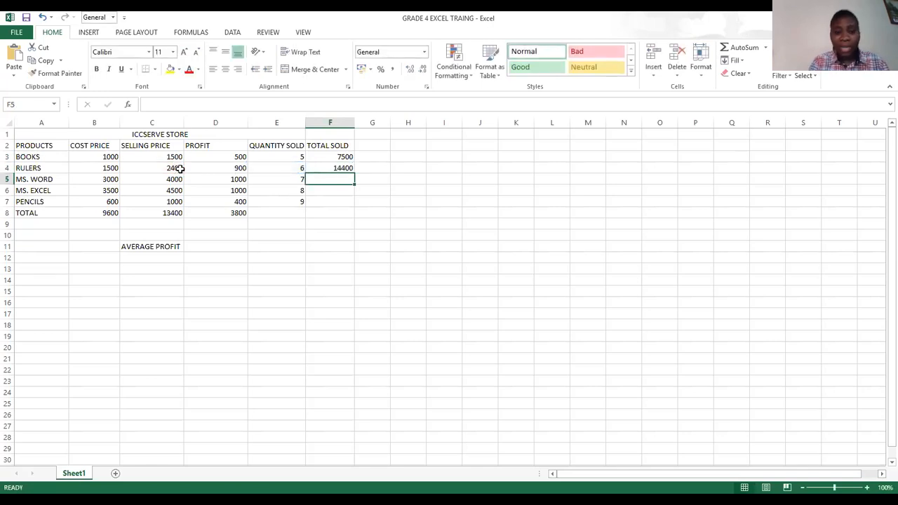
- Calculate the total sold for MS. WORD in F5 with the formula =E5*C5
type("=")
left_click(296, 178)
type("*")
left_click(175, 179)
key("Return")
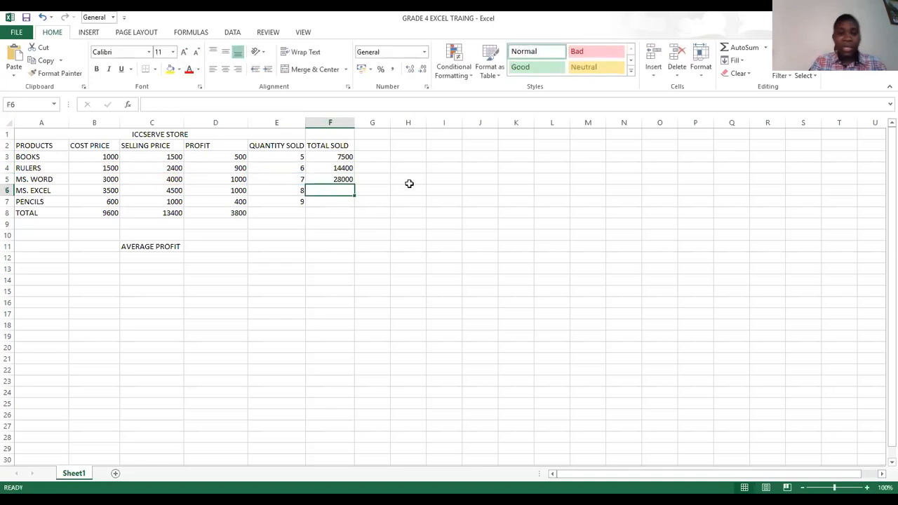
- Calculate the total sold for MS. EXCEL in F6 with the formula =E6*C6
type("=")
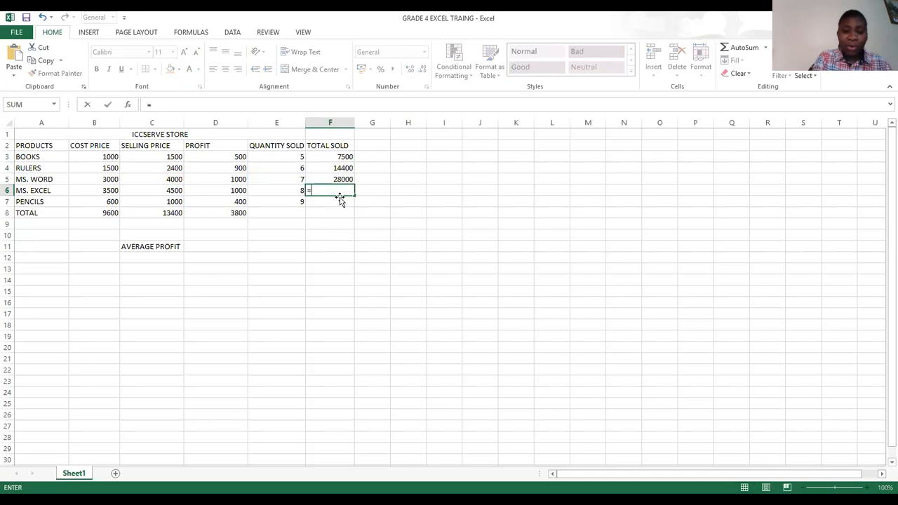
left_click(291, 191)
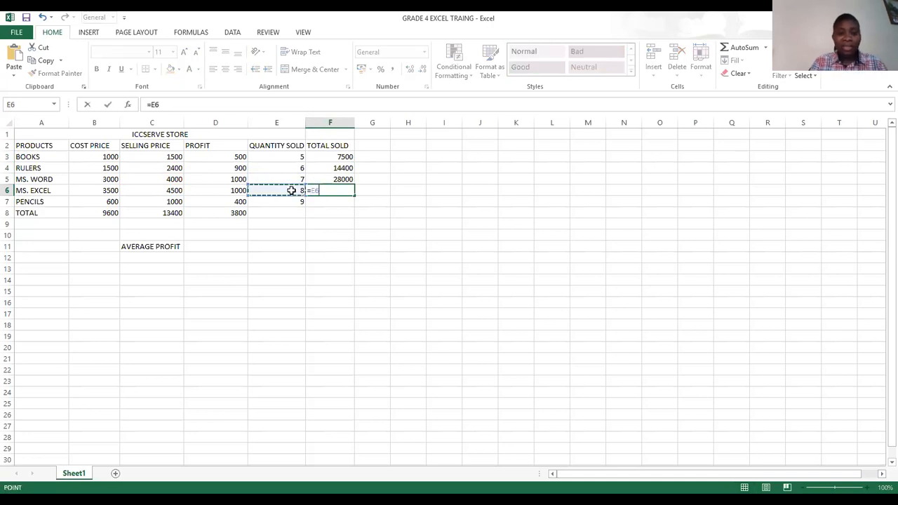
type("*")
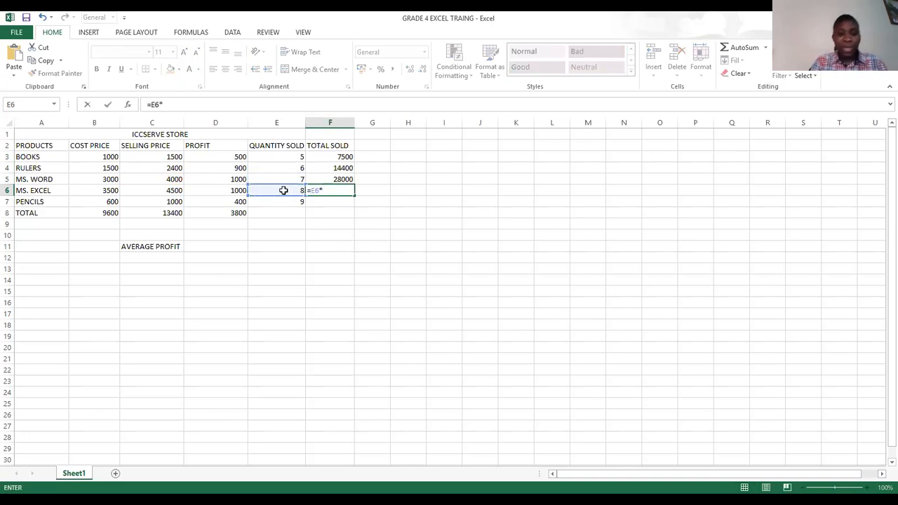
left_click(173, 195)
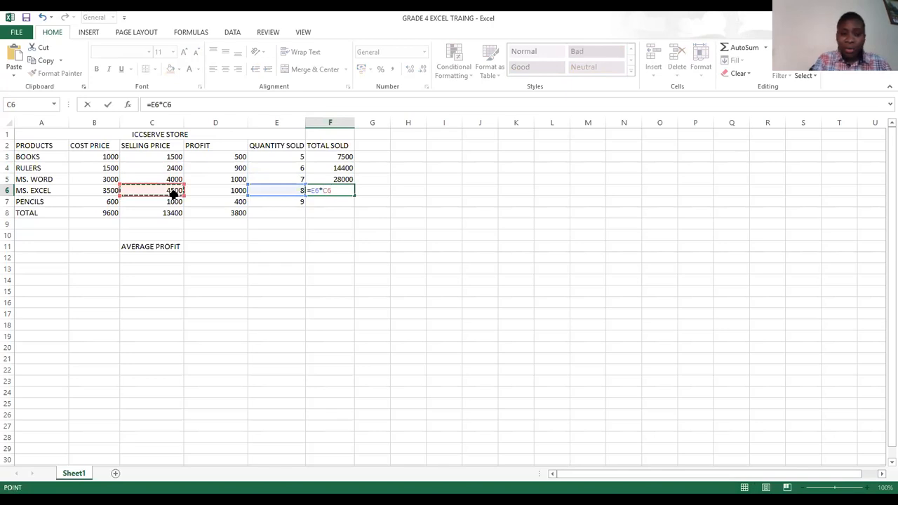
key("Return")
- Calculate the total sold for PENCILS in F7 with the formula =E7*C7
type("=")
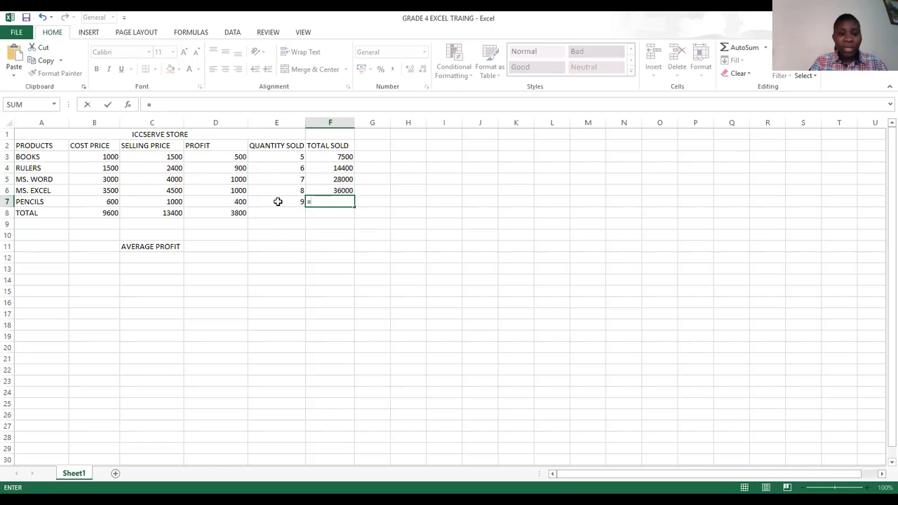
left_click(278, 202)
type("*")
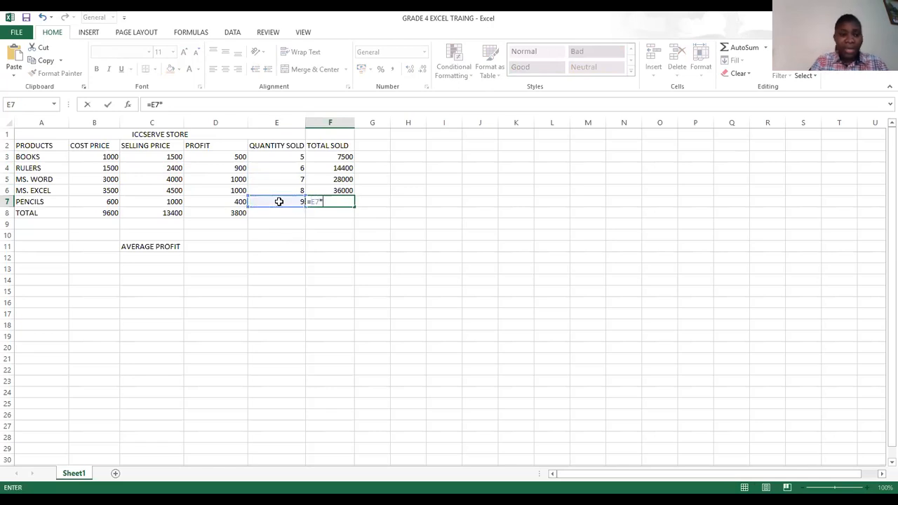
left_click(160, 201)
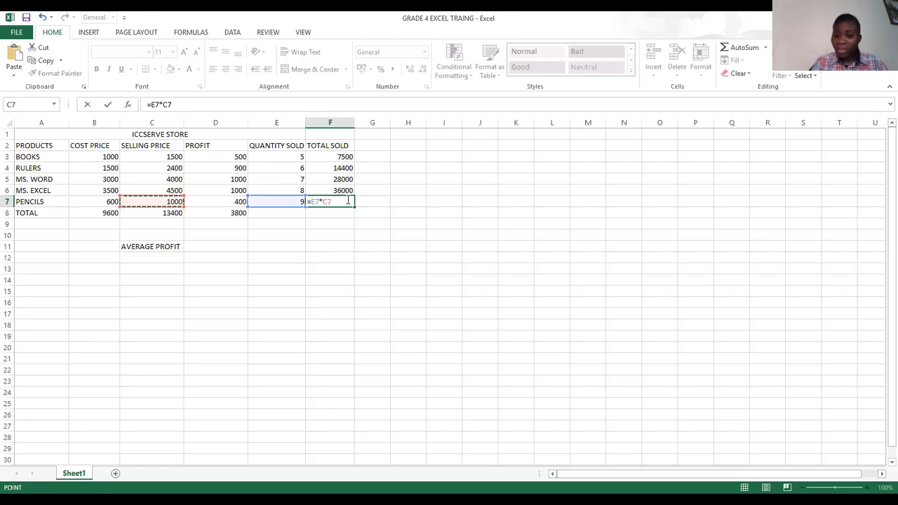
key("Return")
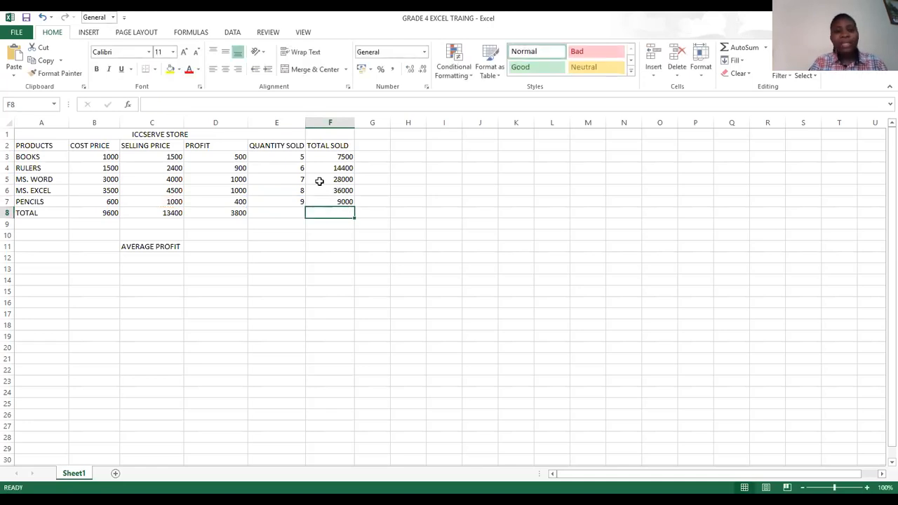
- Total the quantities sold in E3:E7 with AutoSum, placing the sum in the TOTAL row
left_click(282, 156)
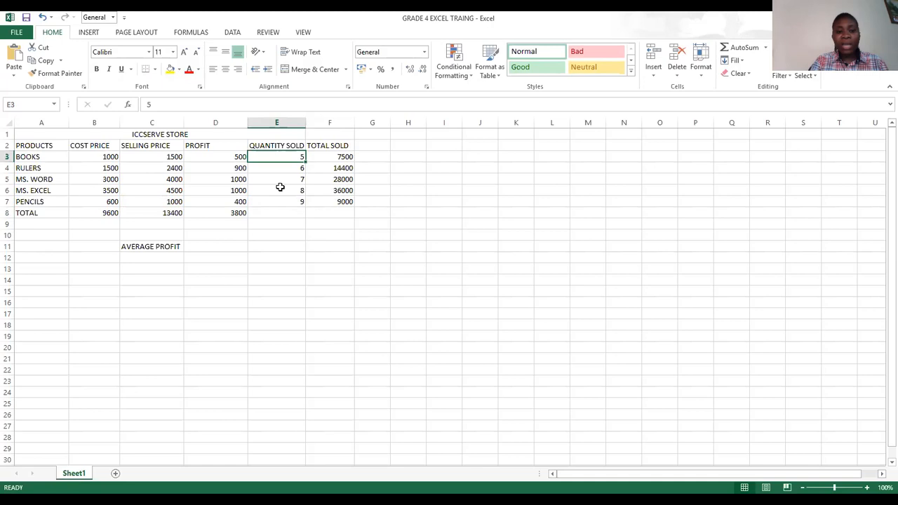
left_click_drag(280, 187, 279, 200)
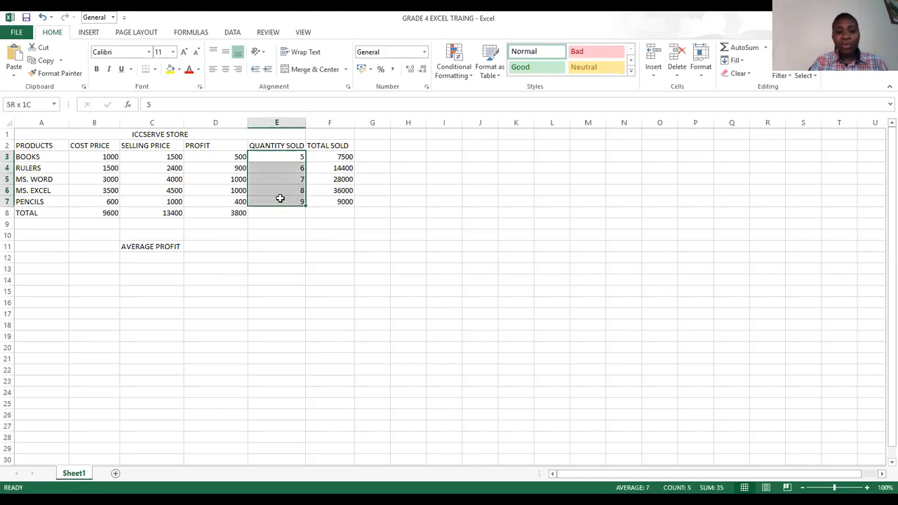
left_click(728, 48)
- Total the TOTAL SOLD values in F3:F7 with AutoSum, placing the sum in F8
left_click(325, 156)
left_click_drag(325, 156, 324, 200)
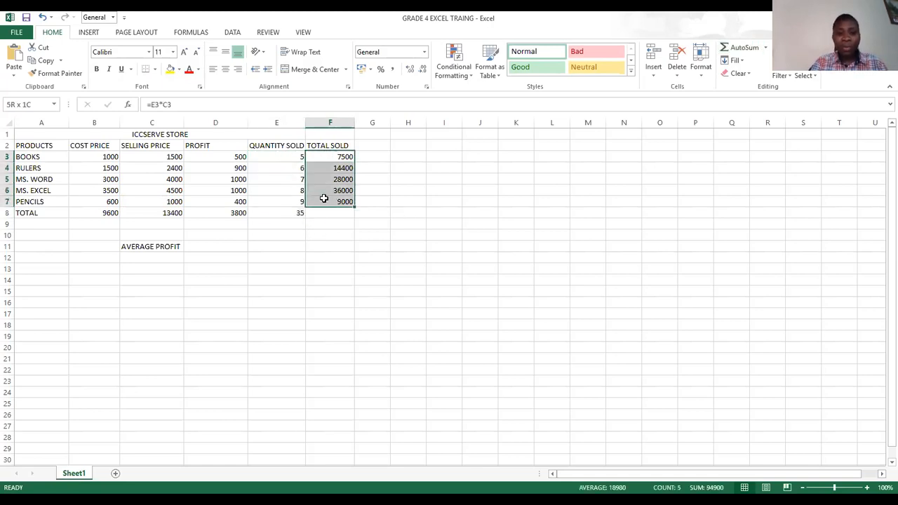
left_click(735, 43)
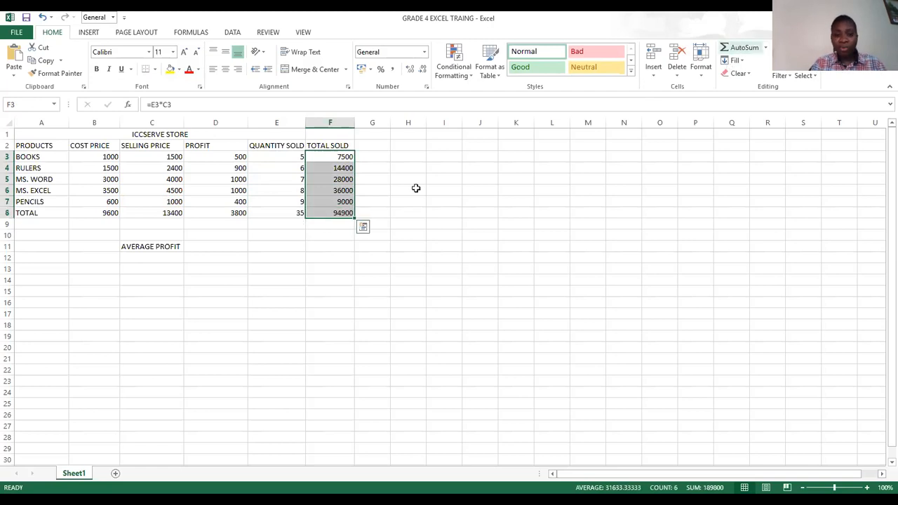
left_click(343, 231)
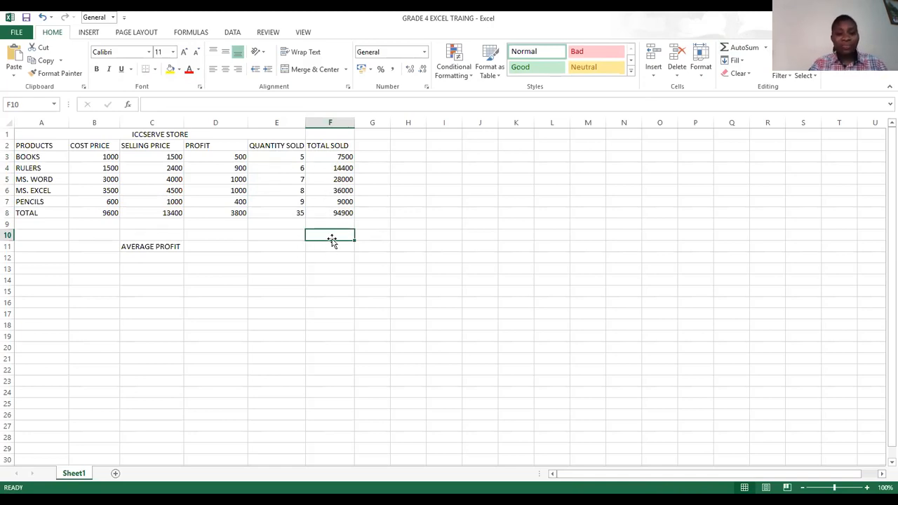
left_click(324, 225)
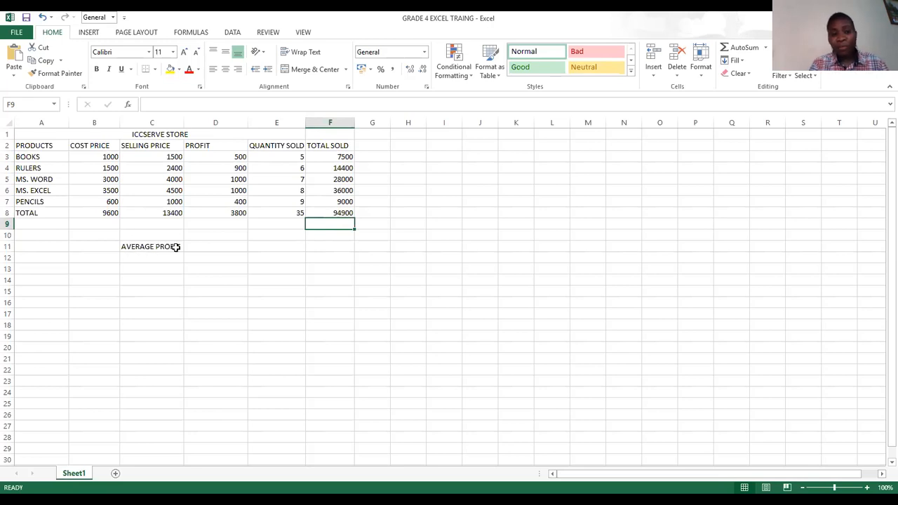
- Calculate the average profit in D11 by dividing the profit total D8 by 5
left_click(215, 155)
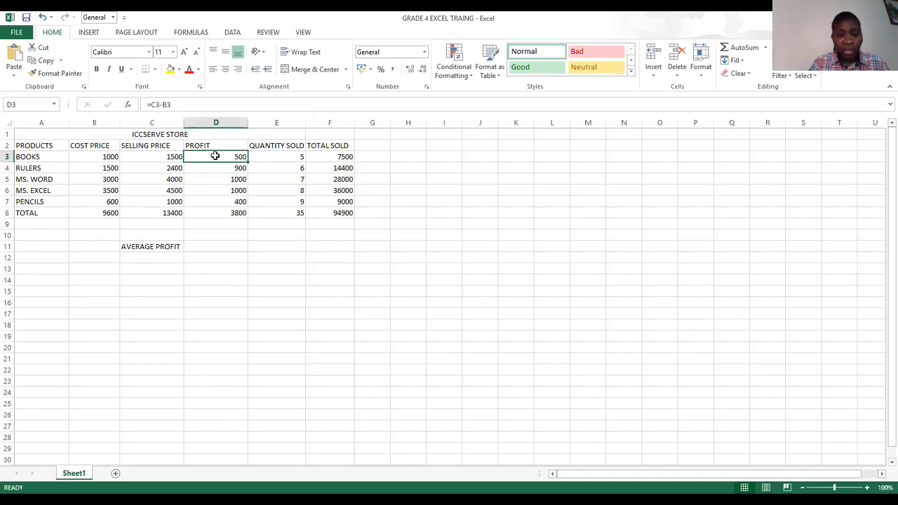
left_click_drag(215, 155, 216, 211)
left_click(216, 213)
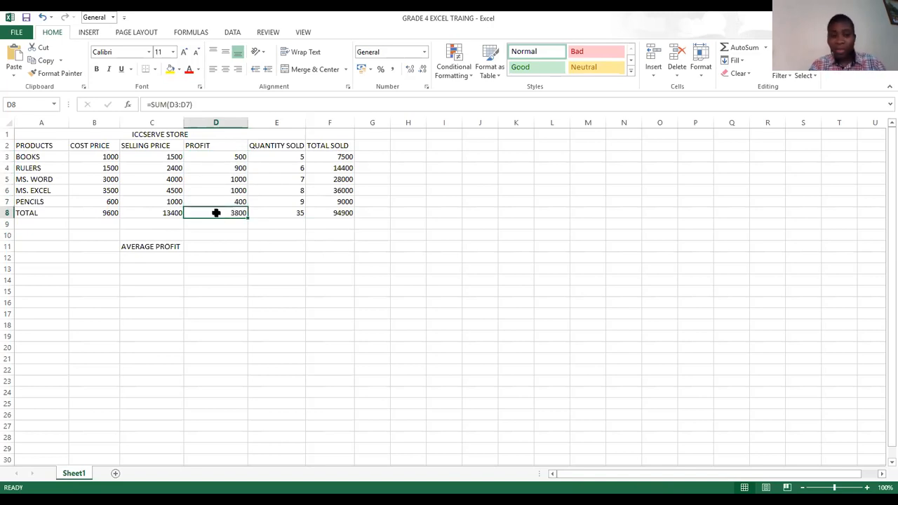
left_click(204, 247)
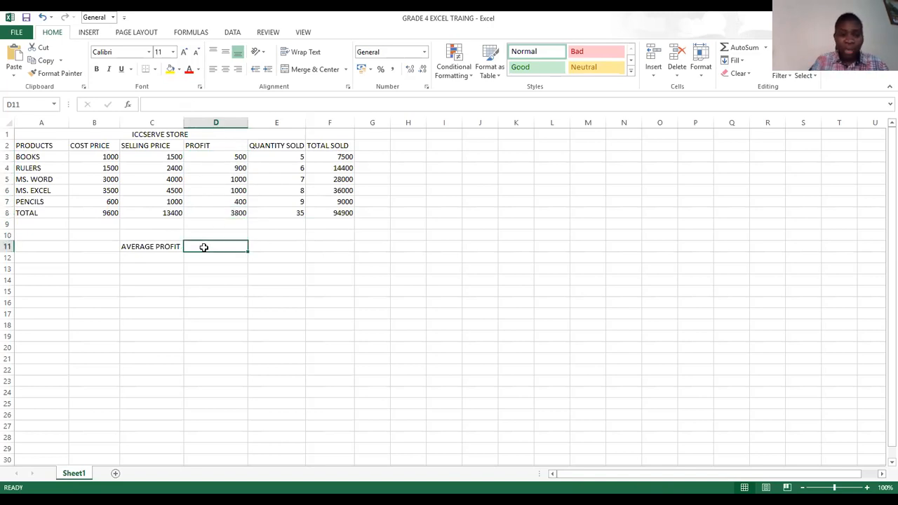
type("=")
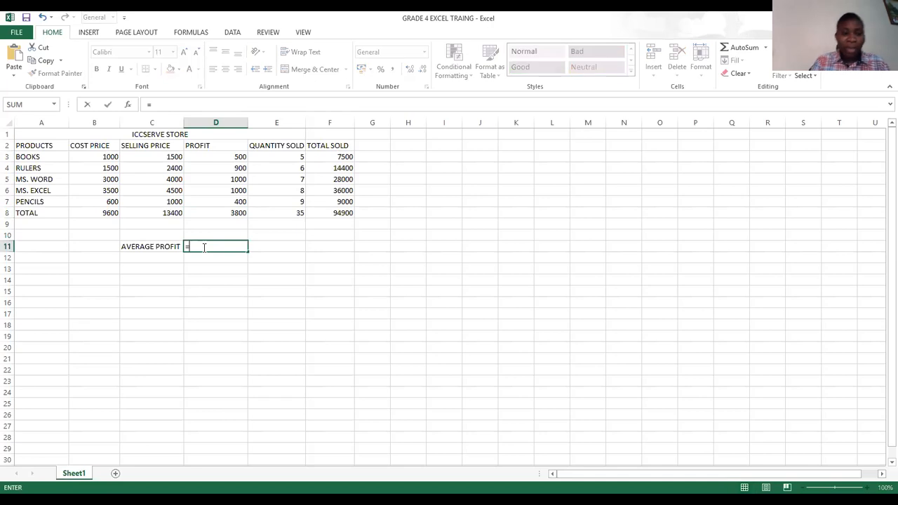
left_click(225, 213)
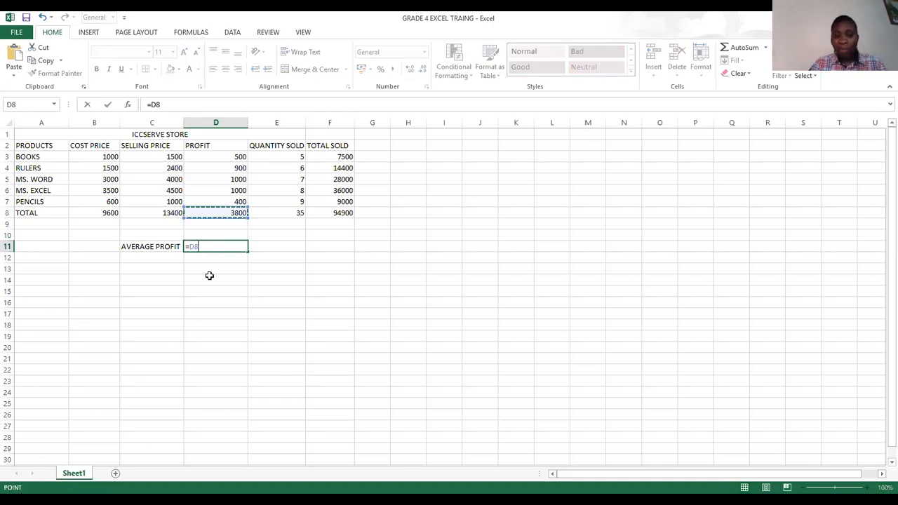
type("/")
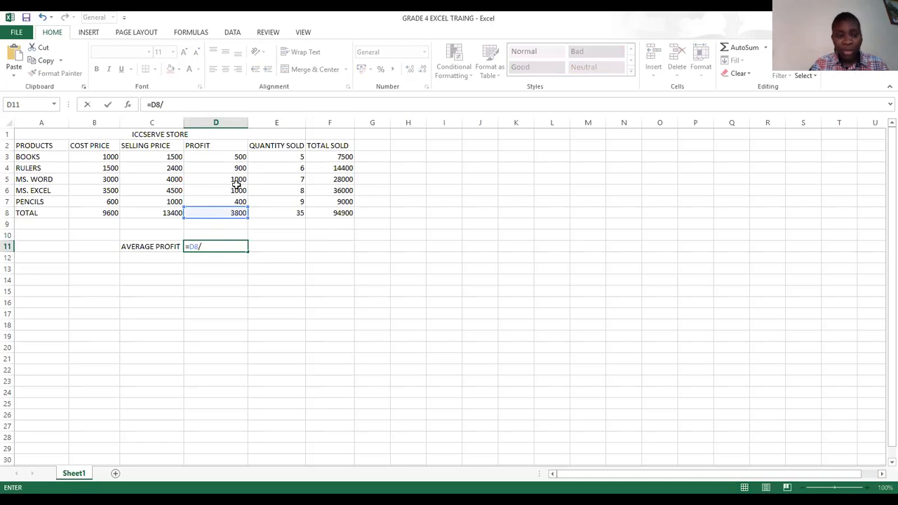
type("5")
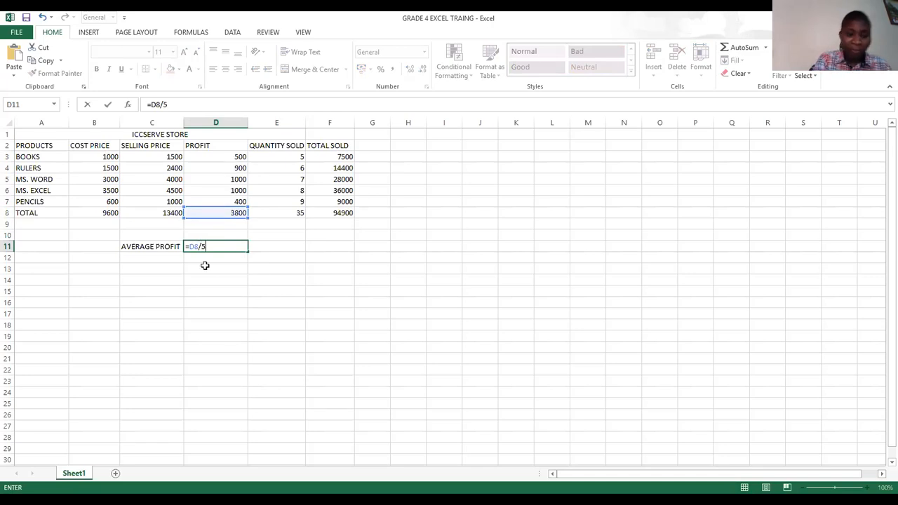
key("Return")
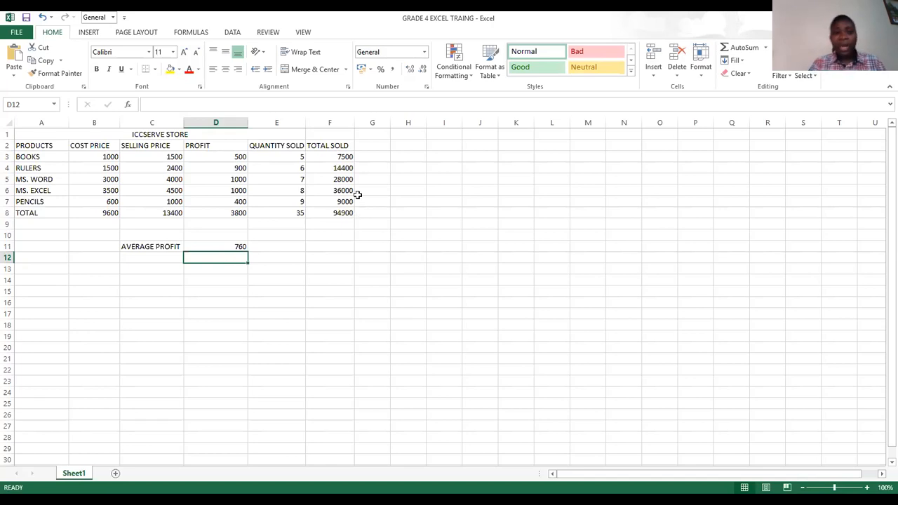
- Calculate the average of the total sold in F11 with the formula =F8/5
left_click(333, 155)
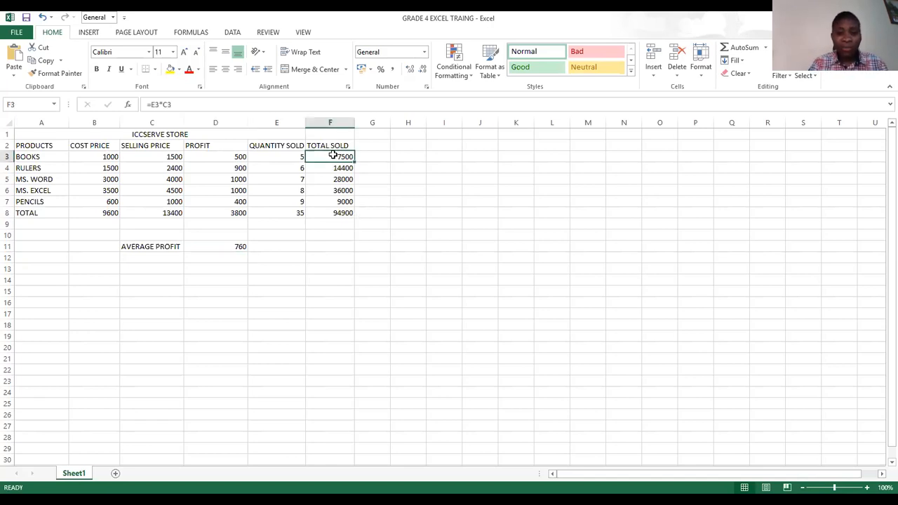
left_click(326, 244)
type("=")
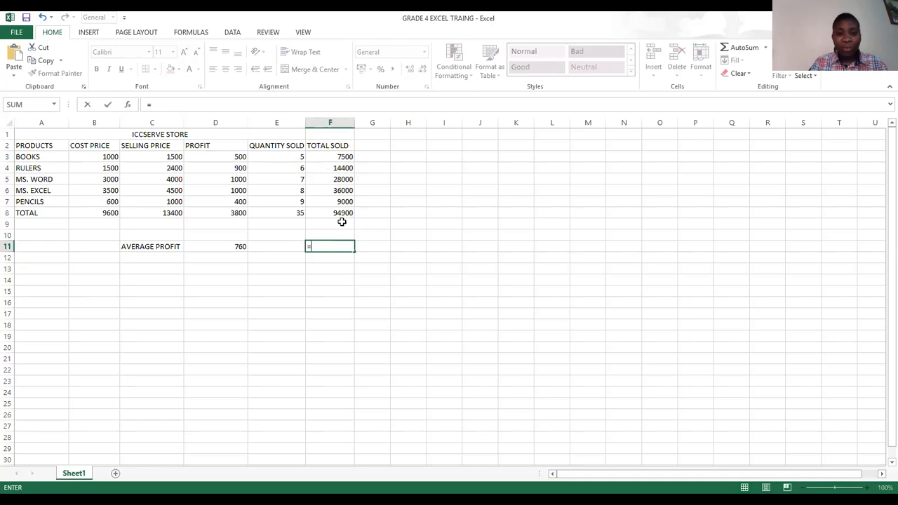
left_click(341, 214)
type("/")
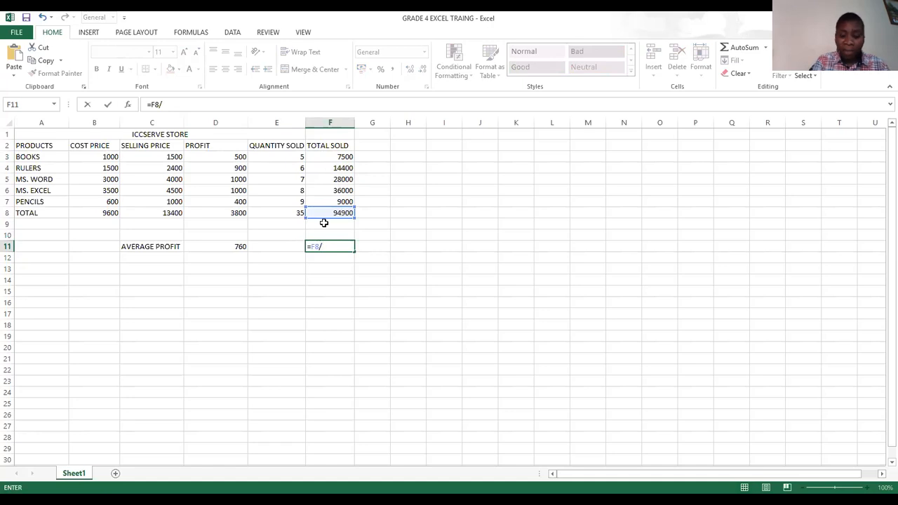
type("5")
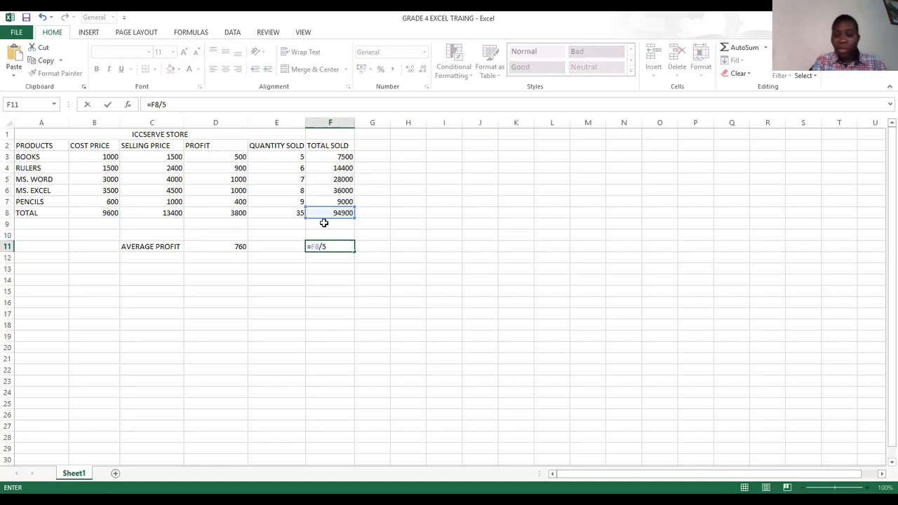
key("Return")
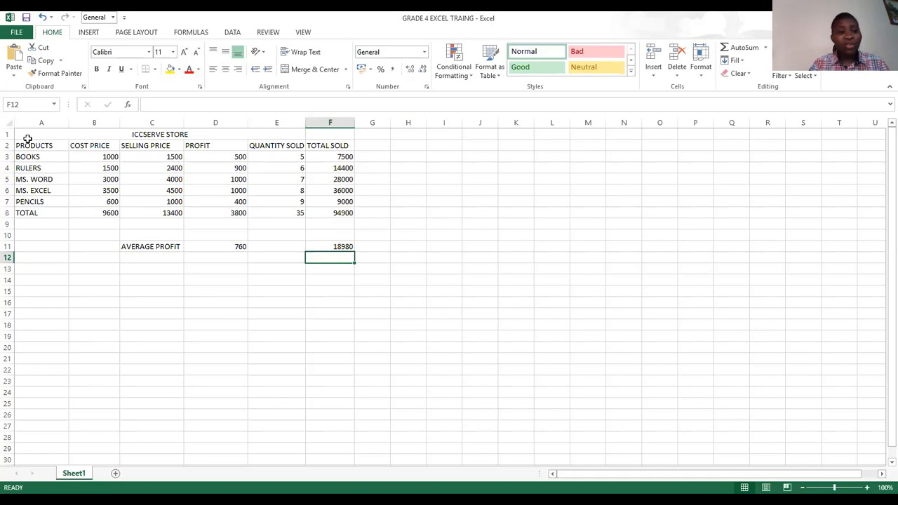
- Try to convert the range A1:F11 into a table with headers, and undo the conversion
left_click_drag(18, 133, 345, 246)
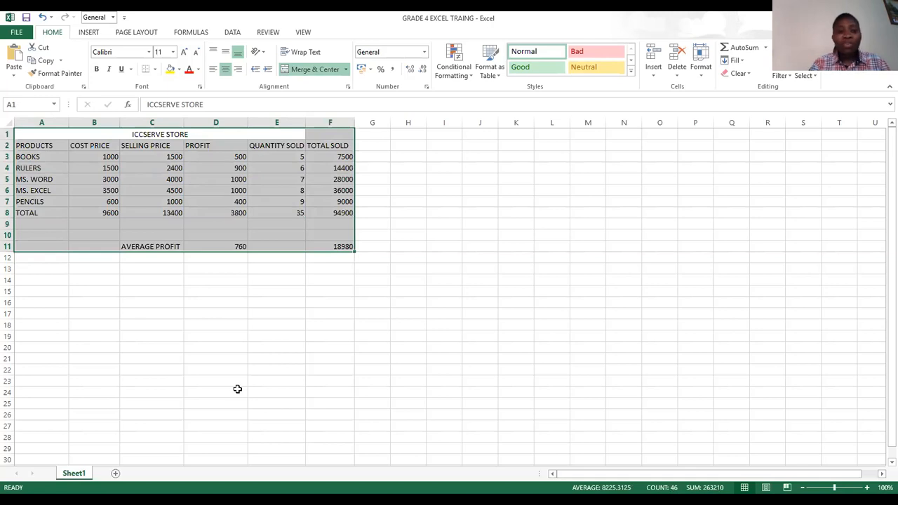
left_click(92, 34)
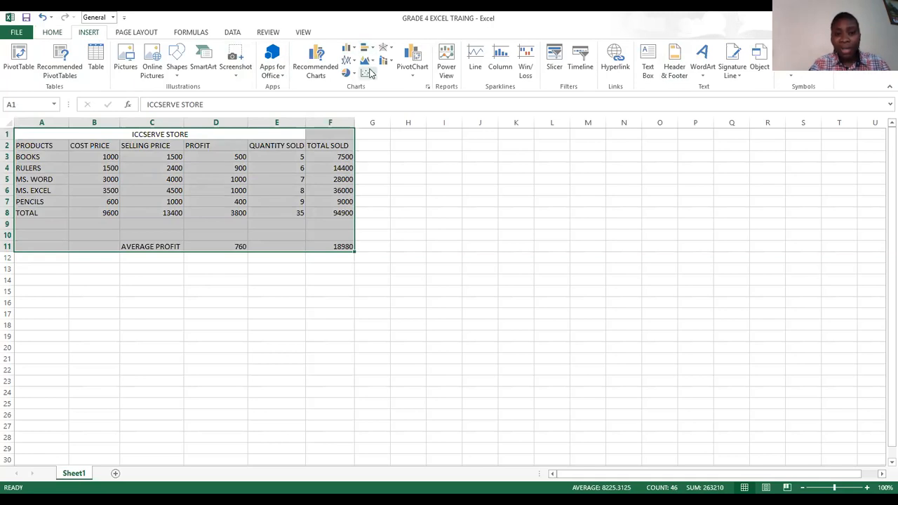
left_click(101, 58)
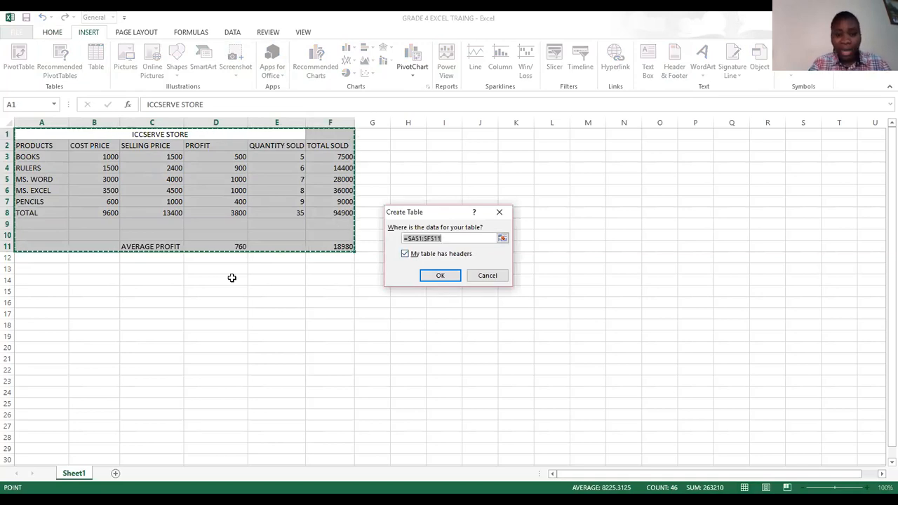
left_click(440, 275)
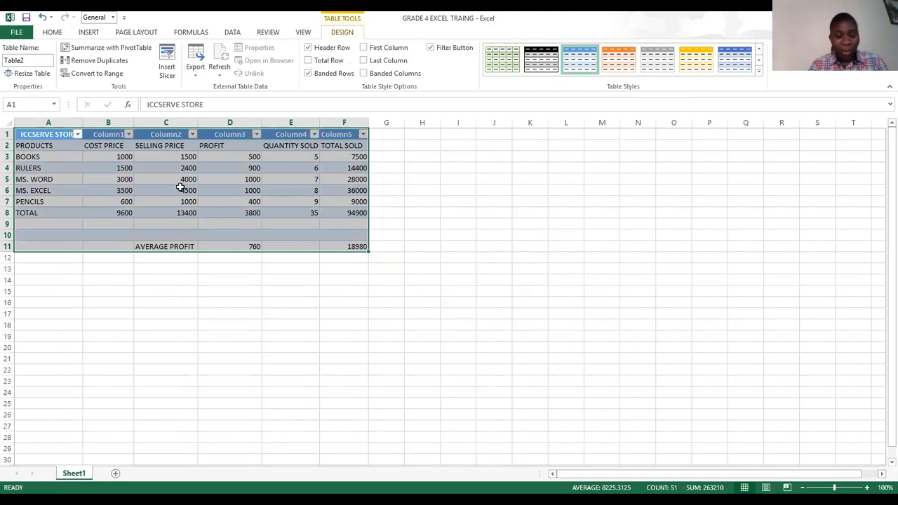
key("ctrl+z")
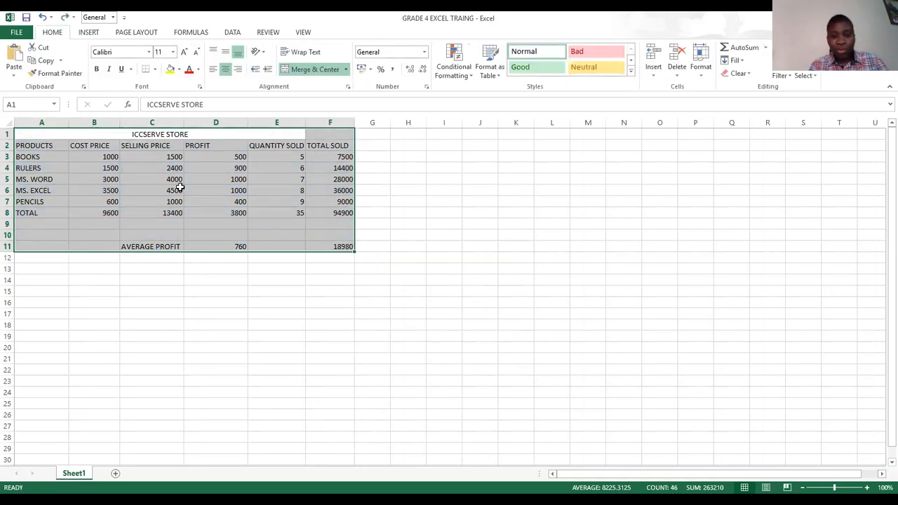
- Repeat the table creation on A1:F11 with the headers option kept on, undo it, and deselect the range
left_click(88, 33)
left_click(95, 60)
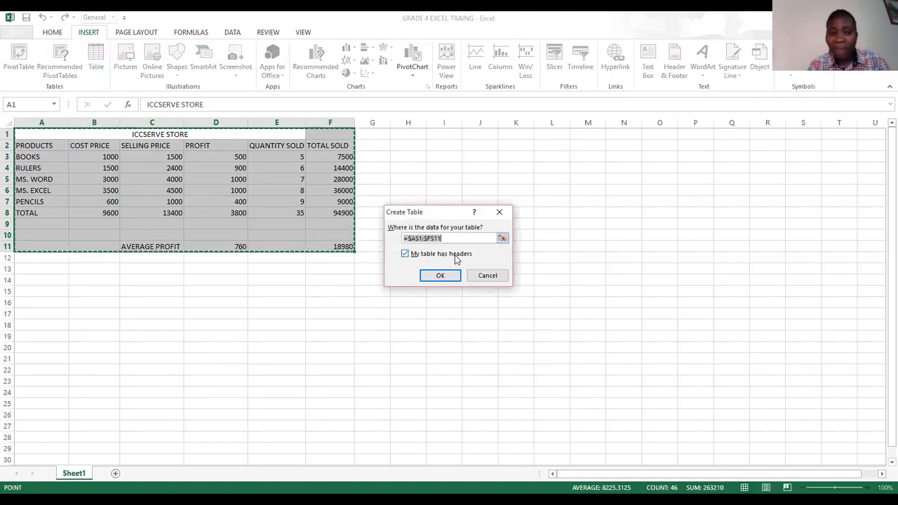
left_click(441, 276)
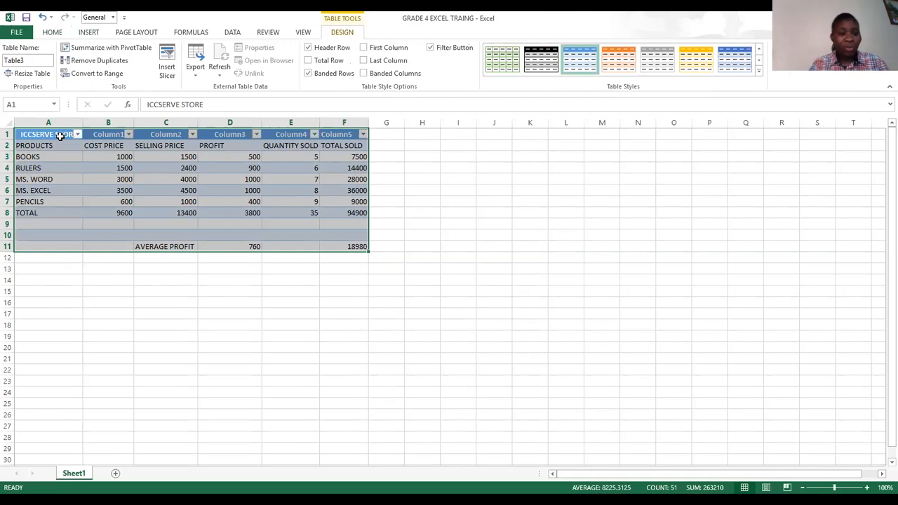
key("ctrl+z")
left_click(22, 154)
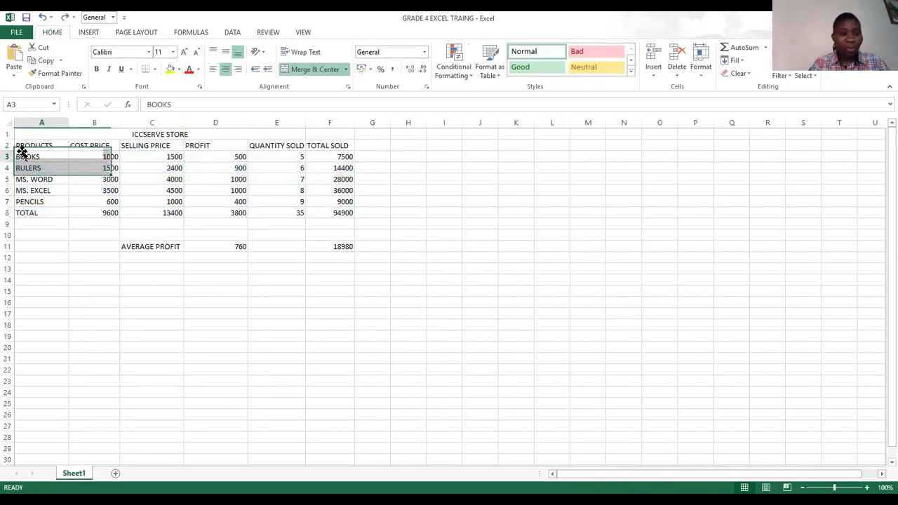
- Convert the range A2:F11 into a table with headers and deselect it
left_click_drag(59, 145, 337, 248)
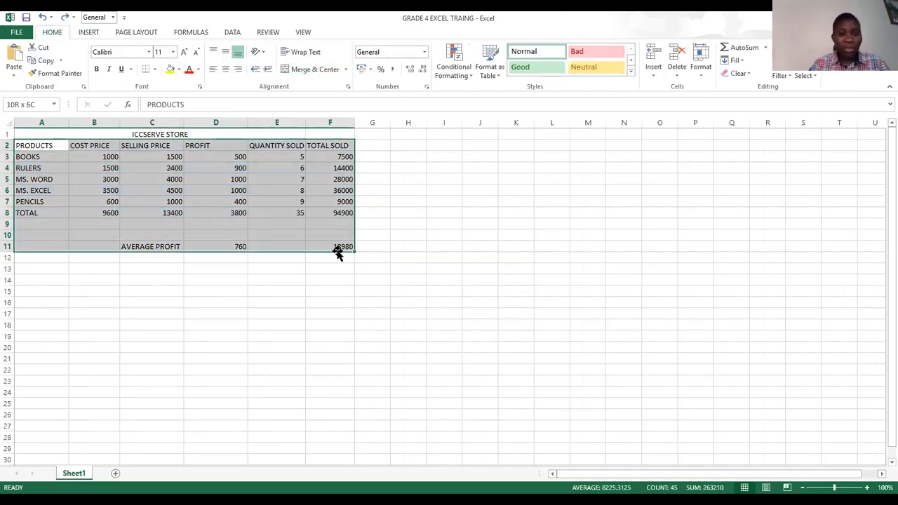
left_click(89, 32)
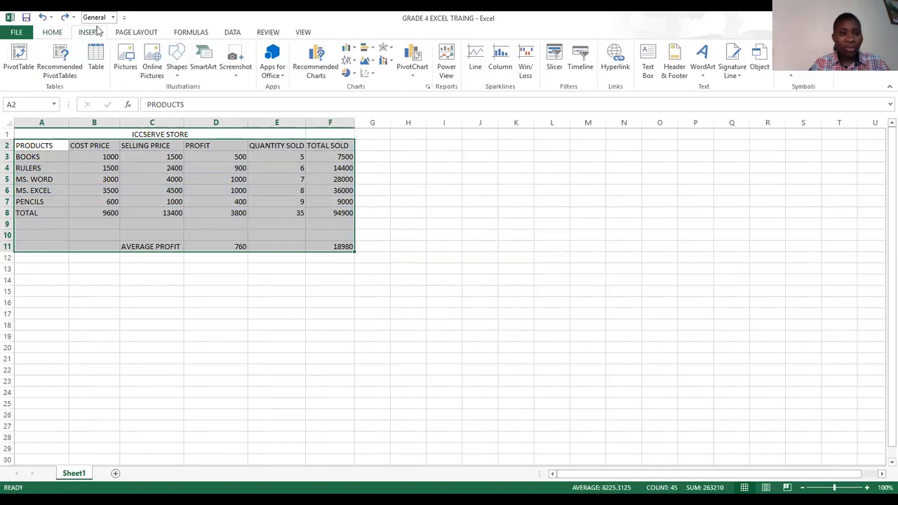
left_click(97, 62)
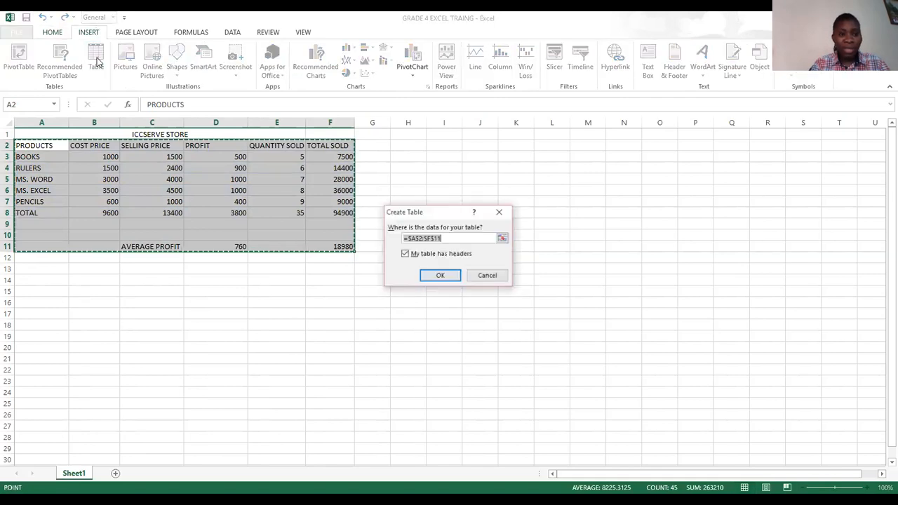
left_click(437, 275)
left_click(474, 164)
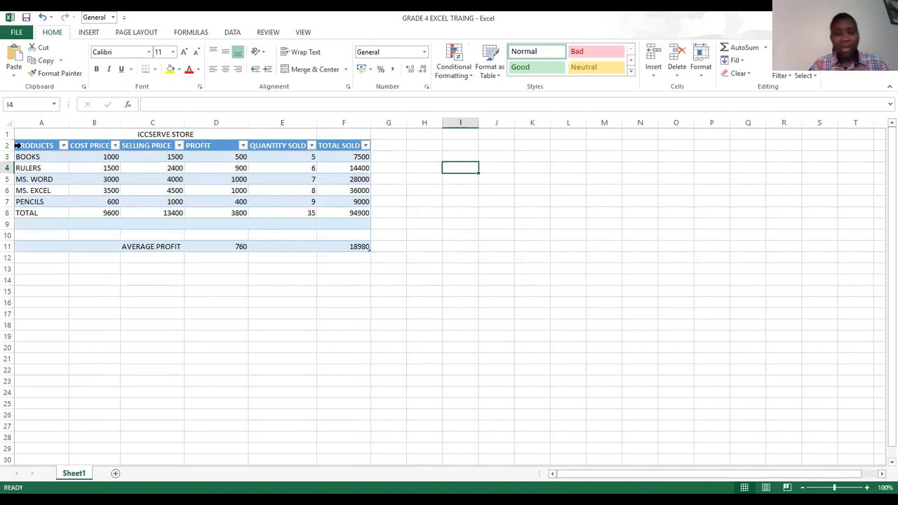
- Insert the second recommended clustered column chart from the table data in A2:F11 and place it beside the table, over columns H to O
left_click_drag(19, 145, 282, 246)
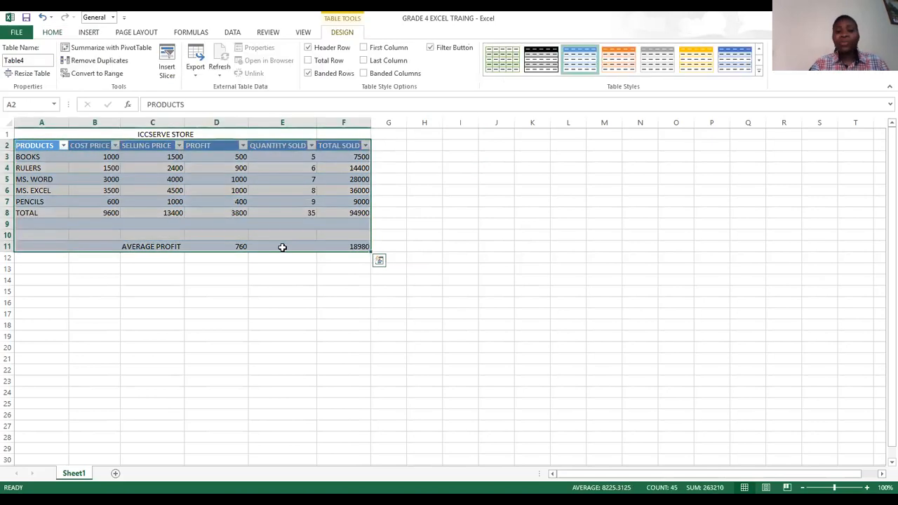
left_click(88, 32)
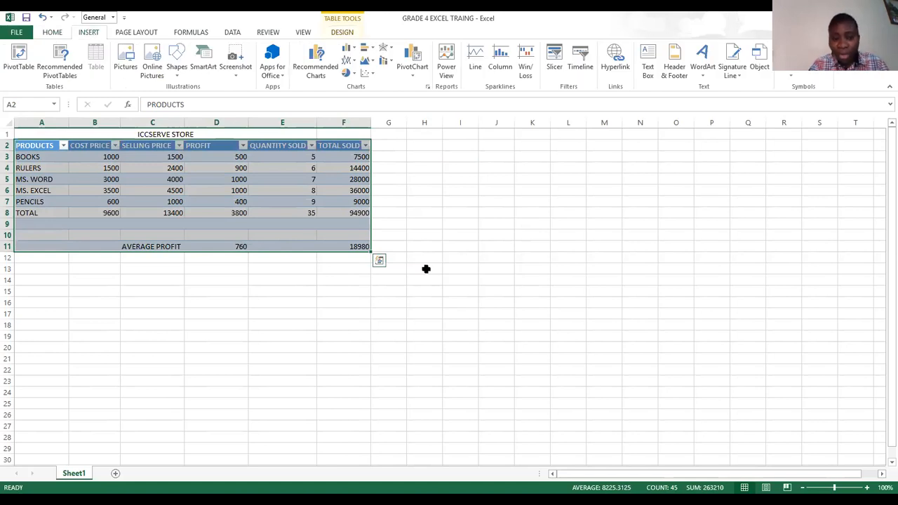
left_click(378, 261)
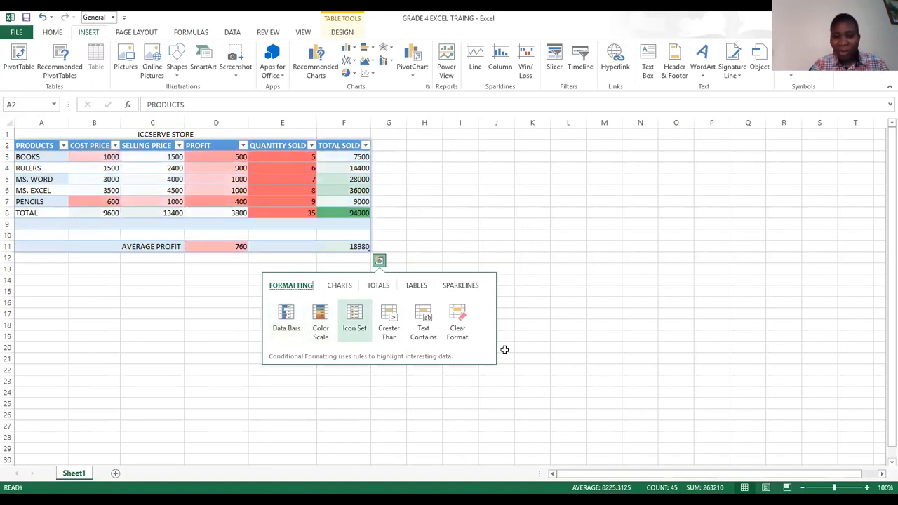
left_click(340, 287)
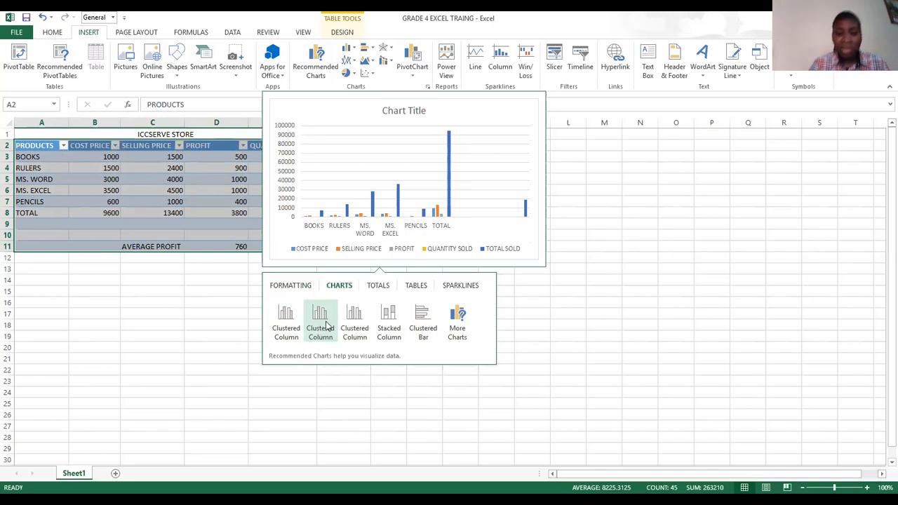
left_click(326, 325)
left_click_drag(397, 234, 495, 159)
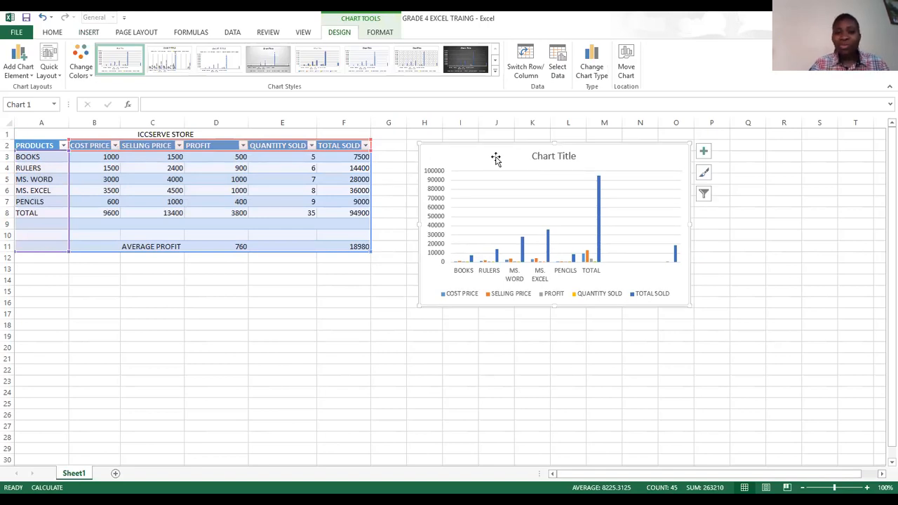
- Apply the dark-background chart style to the column chart and deselect the chart
left_click(472, 57)
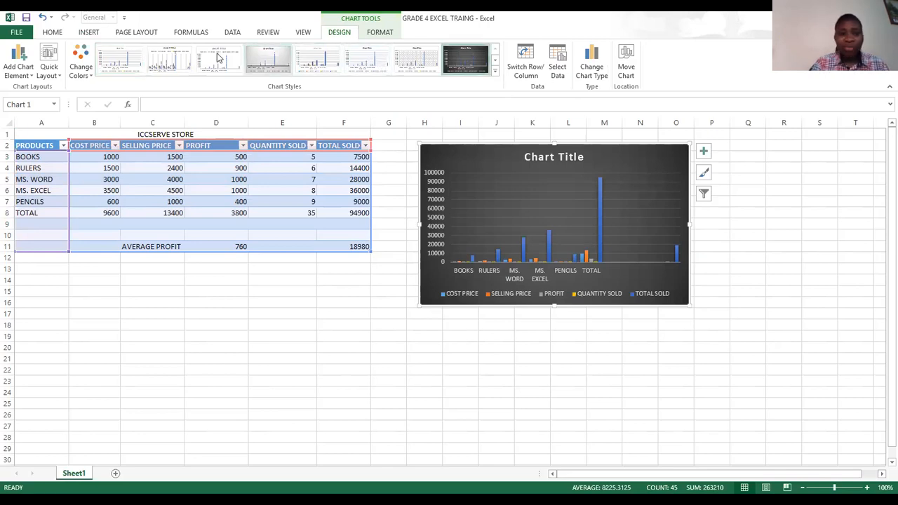
left_click(120, 60)
left_click(264, 167)
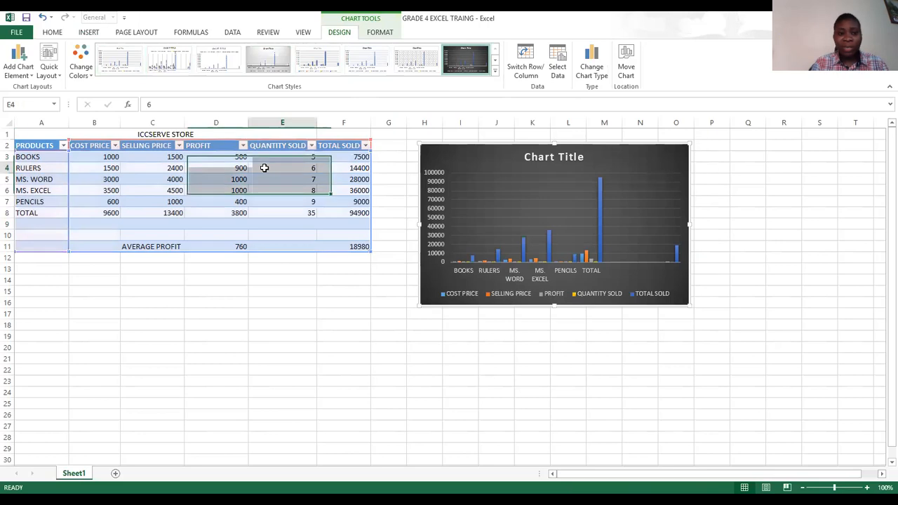
left_click(229, 146)
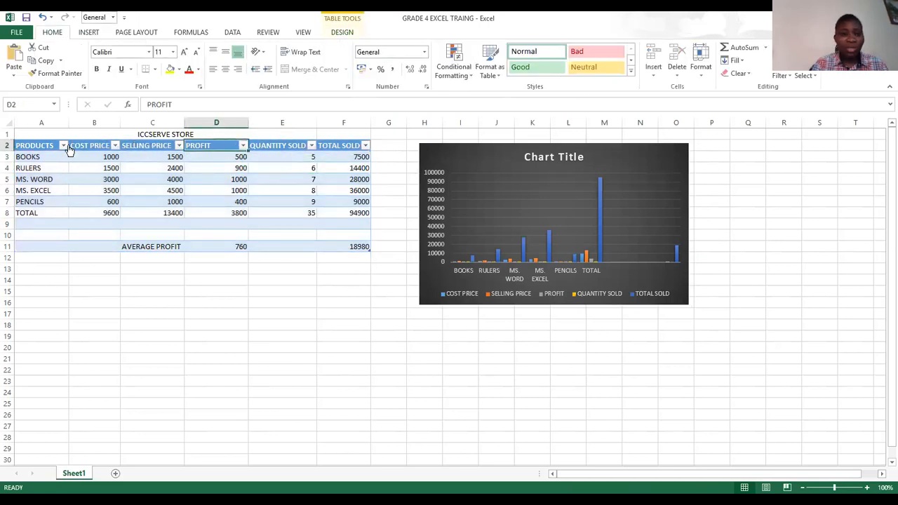
- Apply the Light table style with black gridlines and grey banded rows to the table A2:F11
left_click_drag(19, 145, 302, 247)
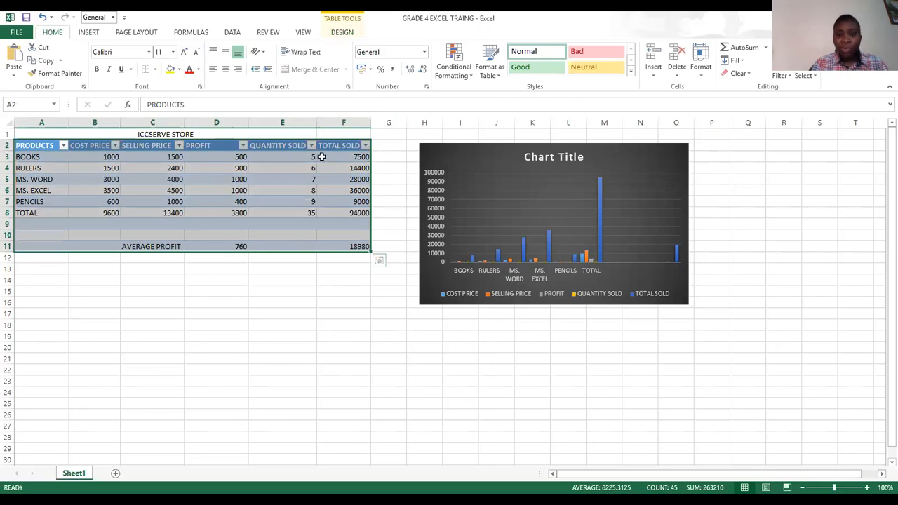
key("alt+j")
key("t")
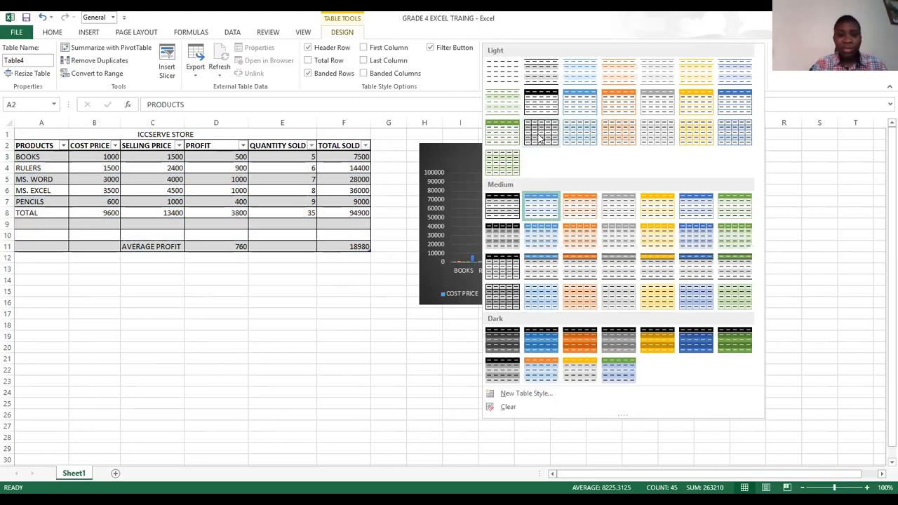
left_click(274, 311)
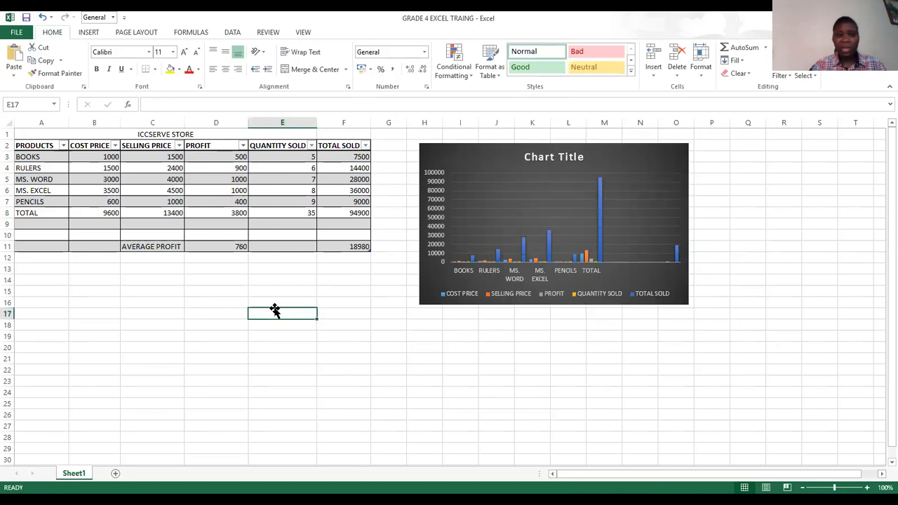
- Preview how the worksheet will print and return to the sheet
left_click(14, 33)
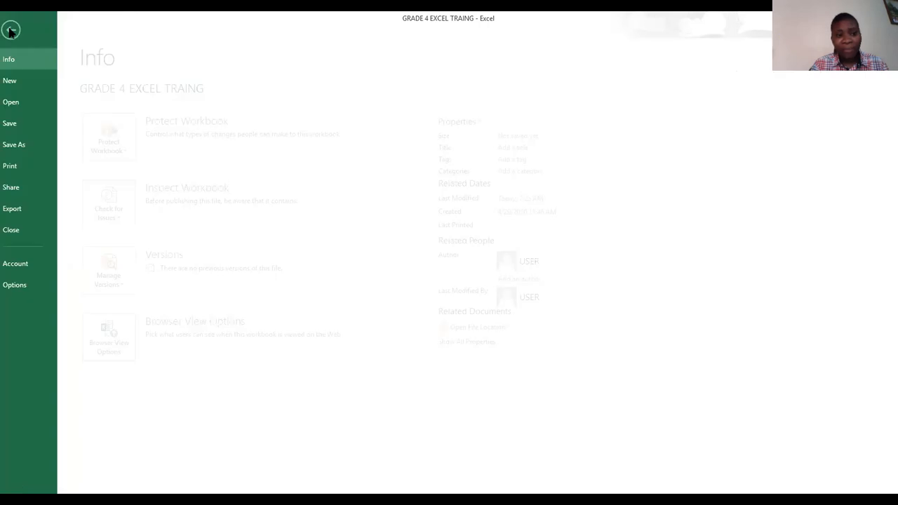
left_click(22, 168)
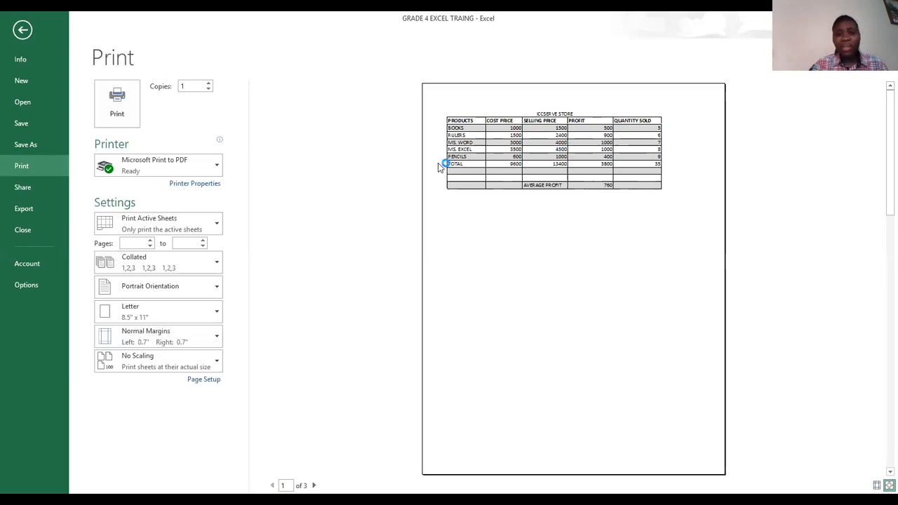
left_click(22, 30)
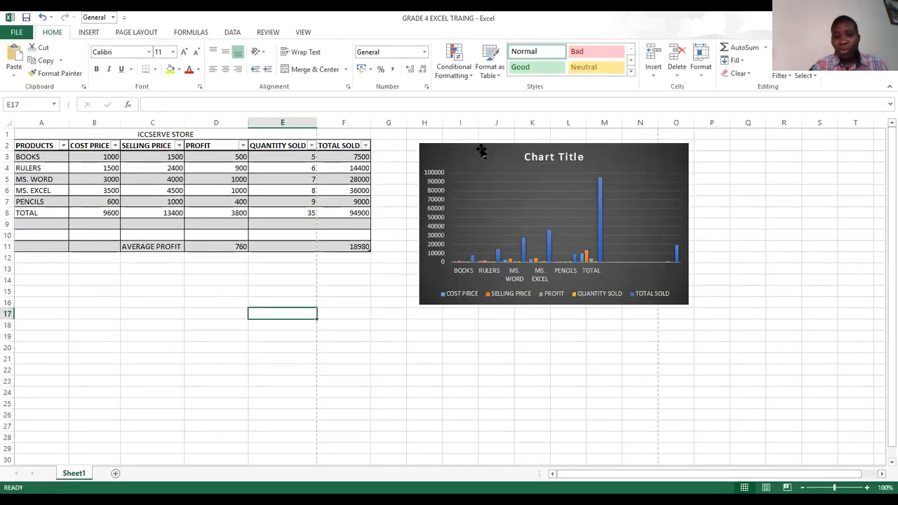
- Move the chart below the table, starting at row 15, and narrow column E slightly so column F fits within the first page break
left_click(472, 153)
left_click_drag(227, 257, 100, 298)
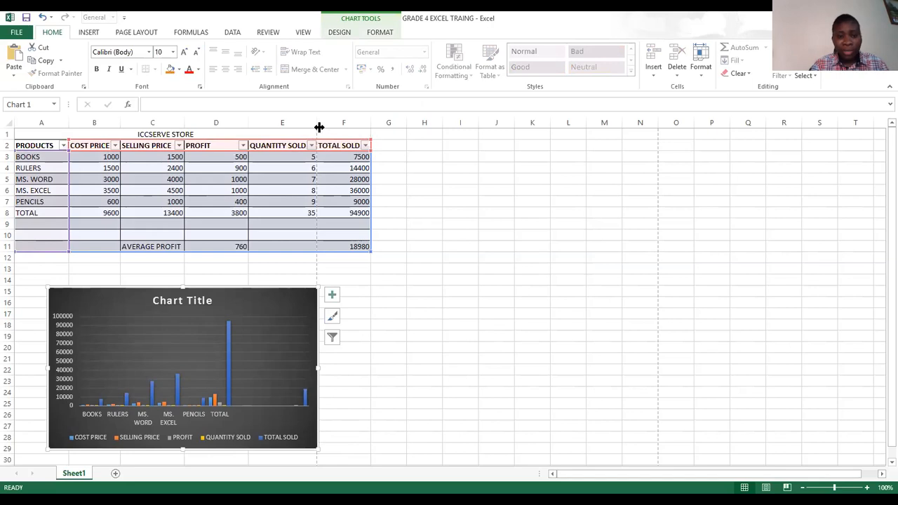
left_click_drag(315, 123, 372, 124)
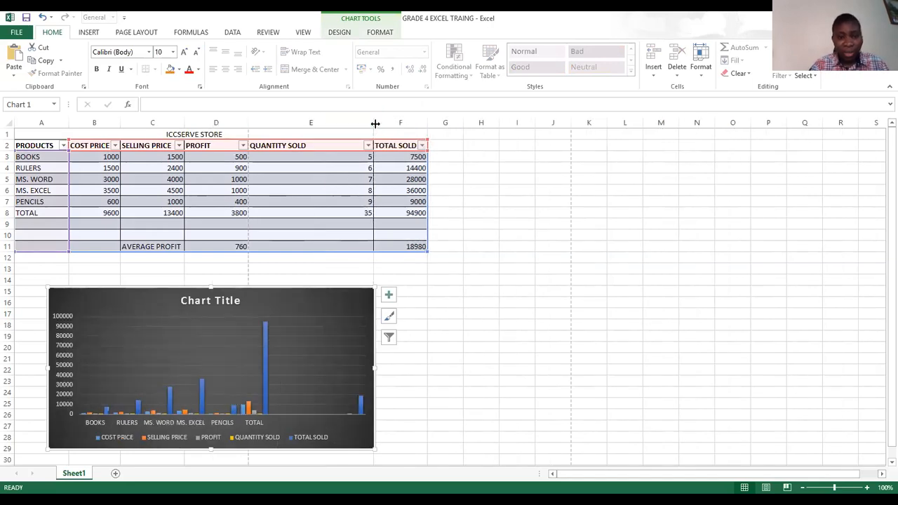
left_click_drag(374, 122, 315, 120)
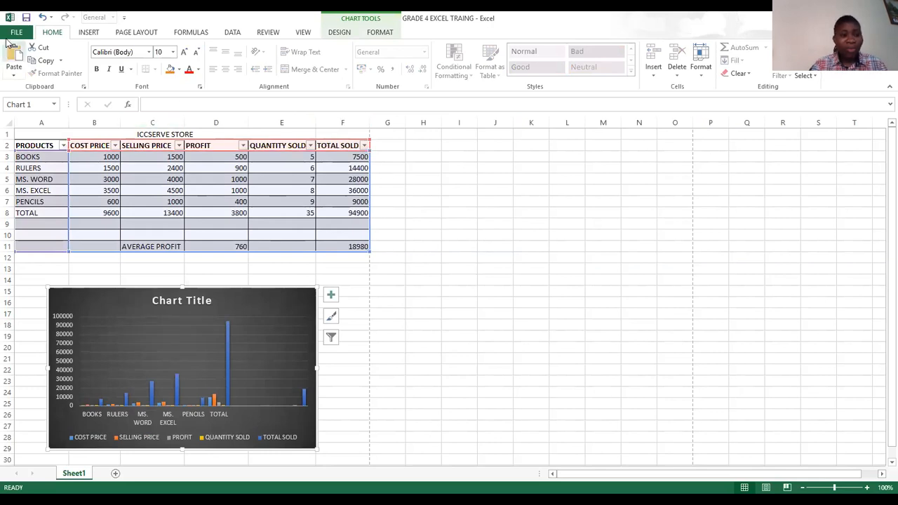
- Preview the printout with the chart selected and return to the sheet
left_click(12, 33)
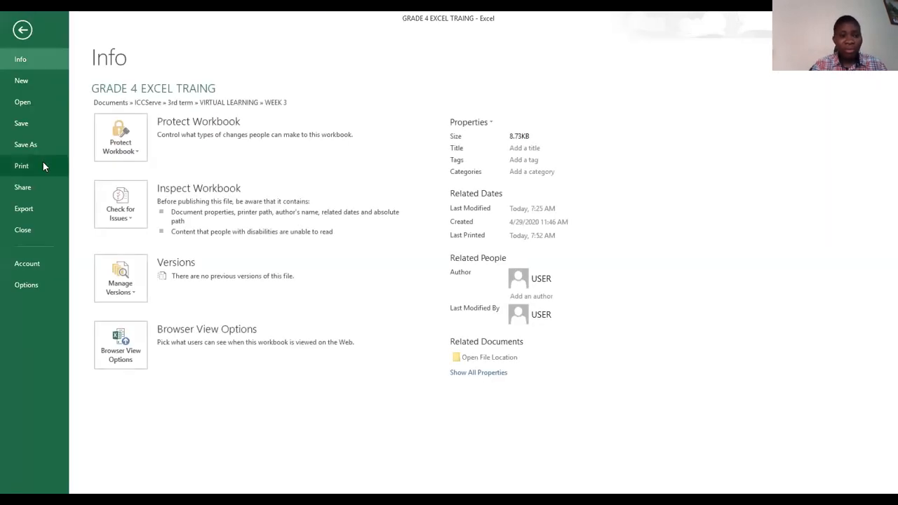
left_click(43, 164)
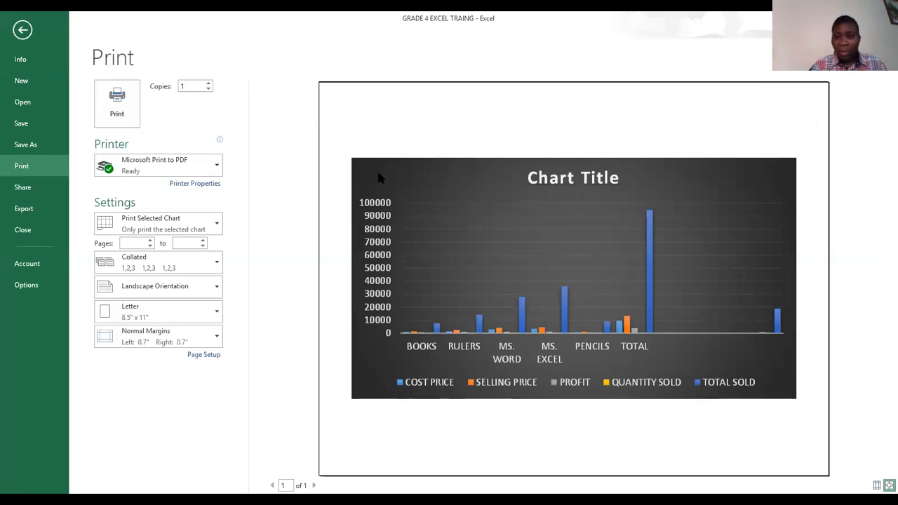
left_click(24, 30)
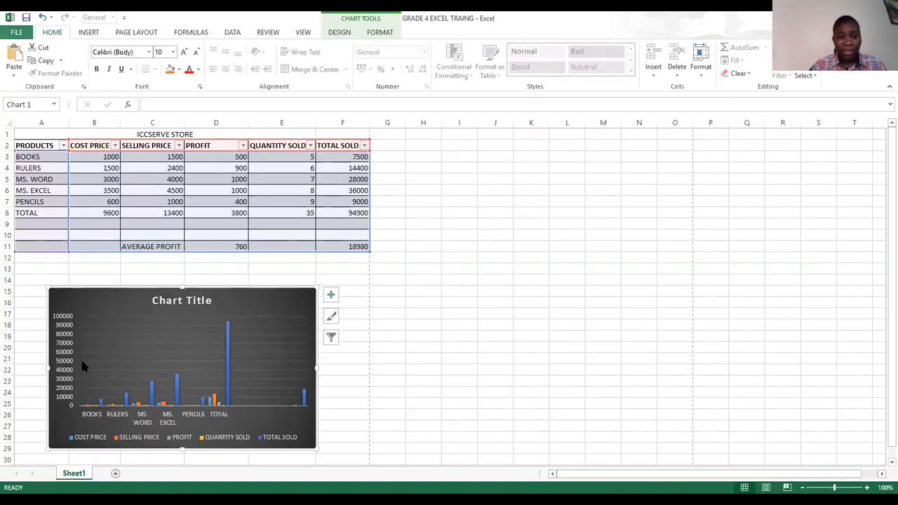
- Deselect the chart, check the print preview of the active sheet with table and chart, and return to the sheet
left_click(131, 195)
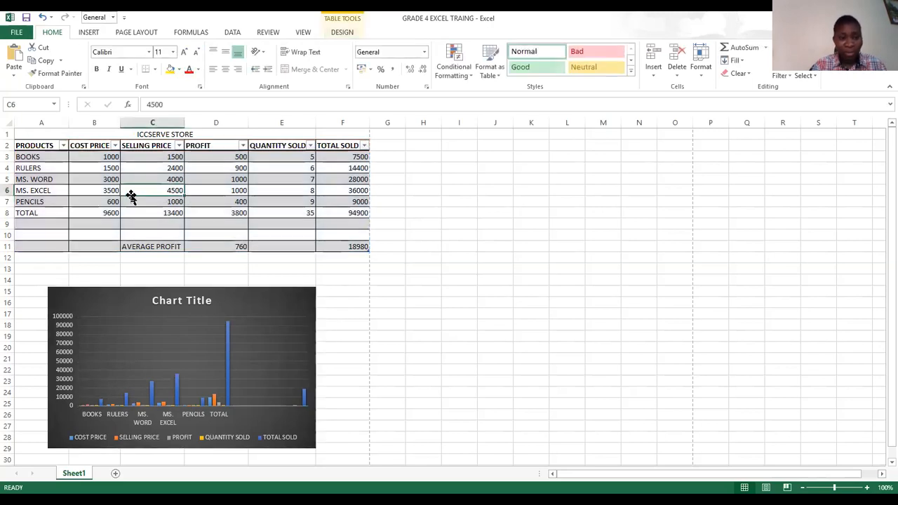
left_click(91, 261)
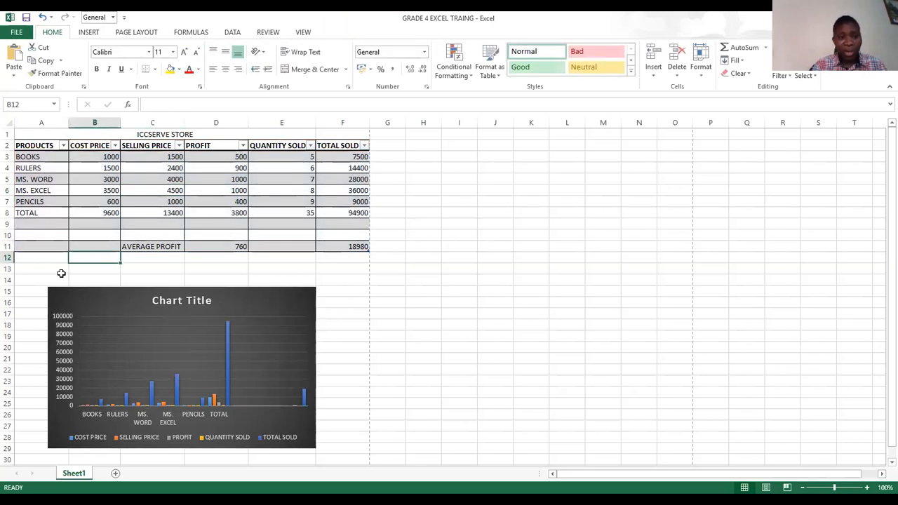
left_click(7, 35)
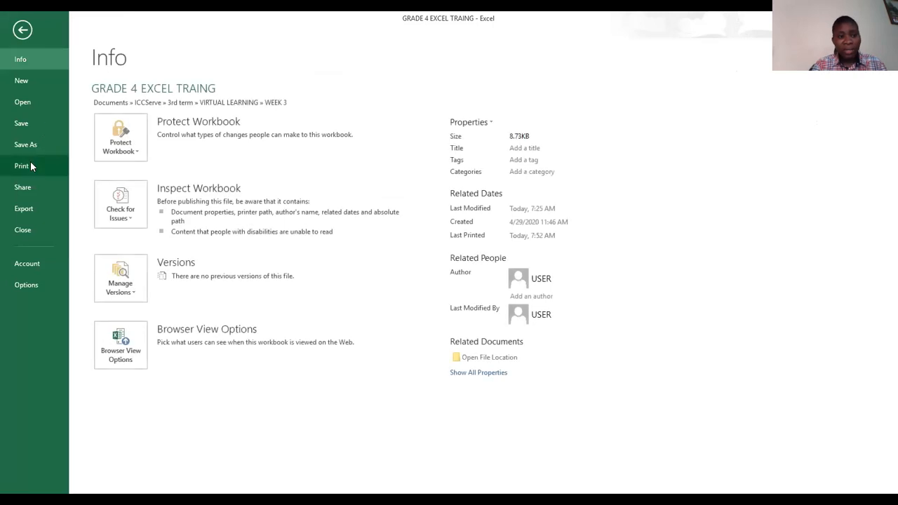
left_click(30, 161)
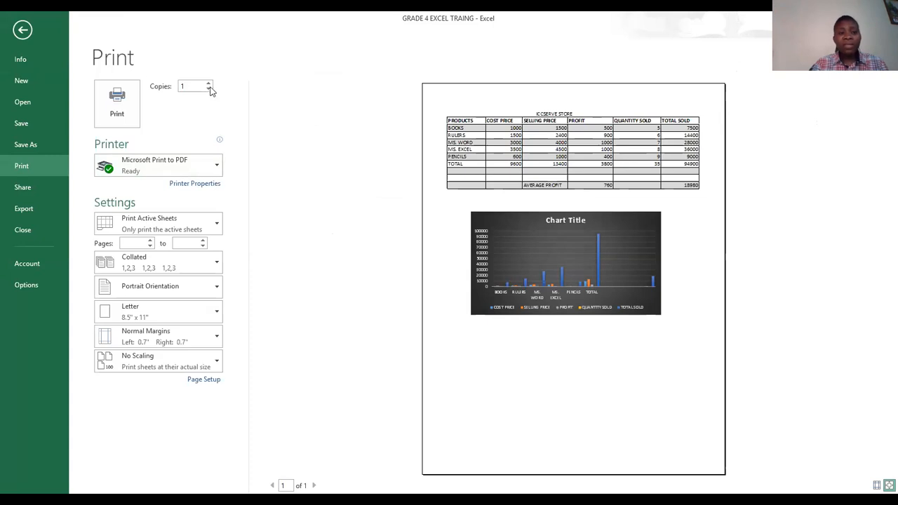
left_click(28, 32)
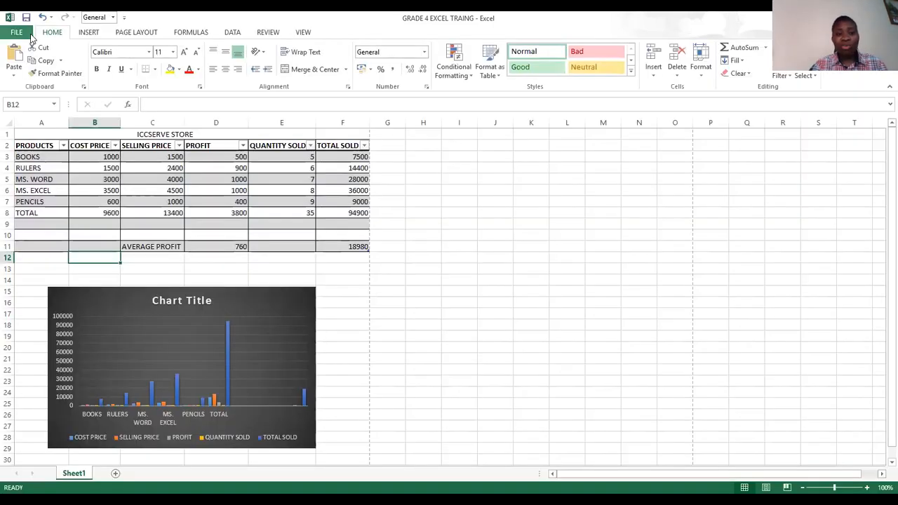
- Save the GRADE 4 EXCEL TRAING workbook under its existing name
left_click(14, 32)
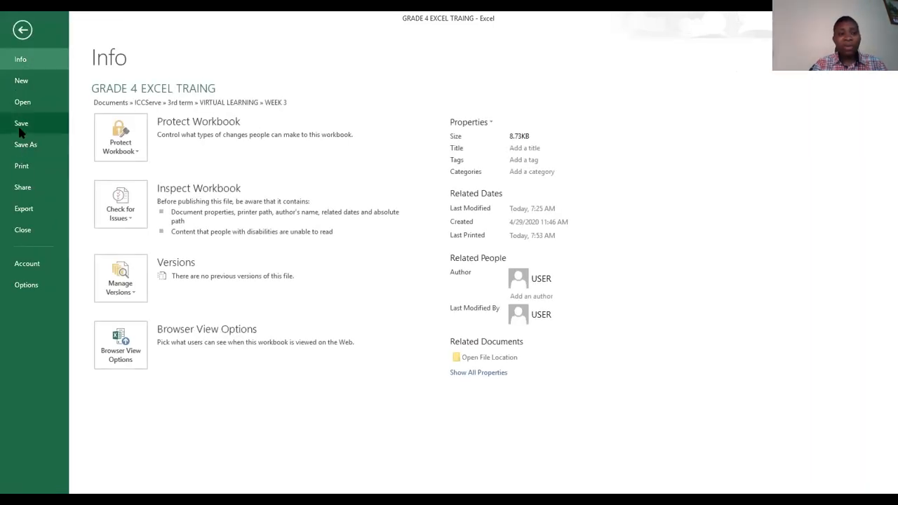
left_click(19, 127)
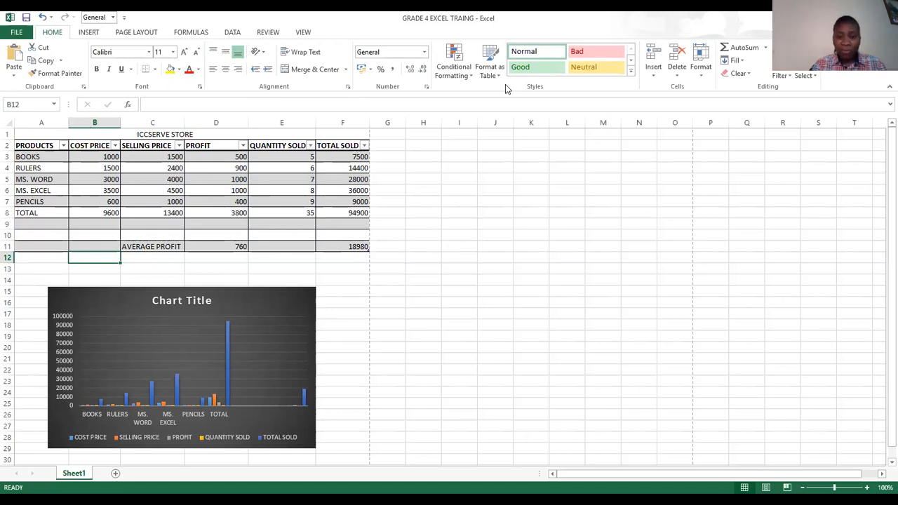
left_click(683, 432)
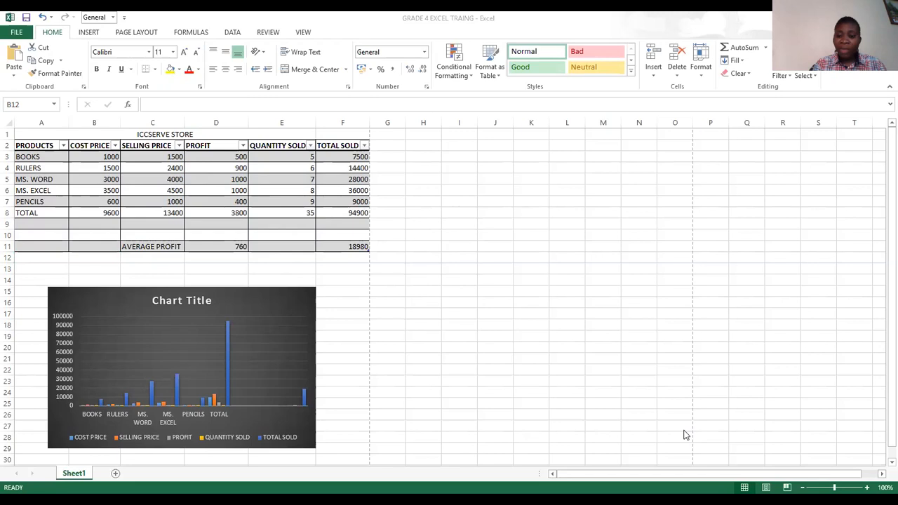
key("alt+Tab")
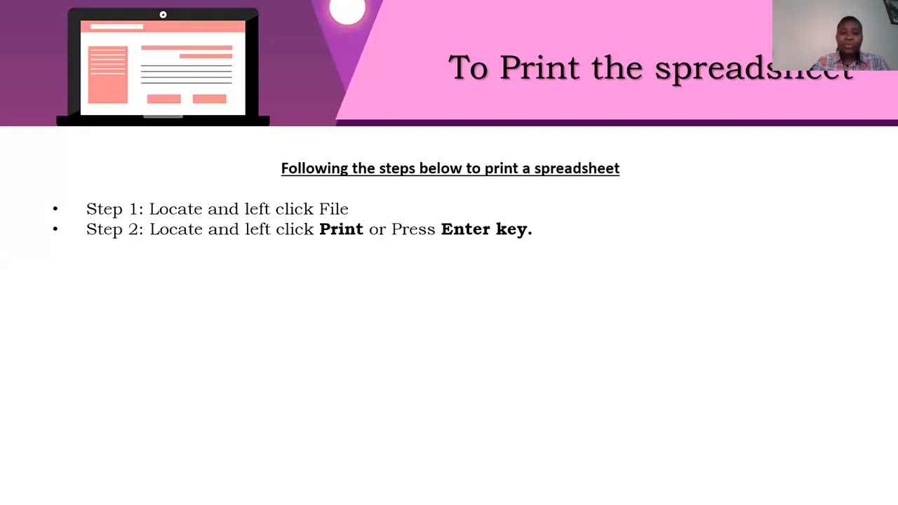
key("Right")
key("Right")
key("Left")
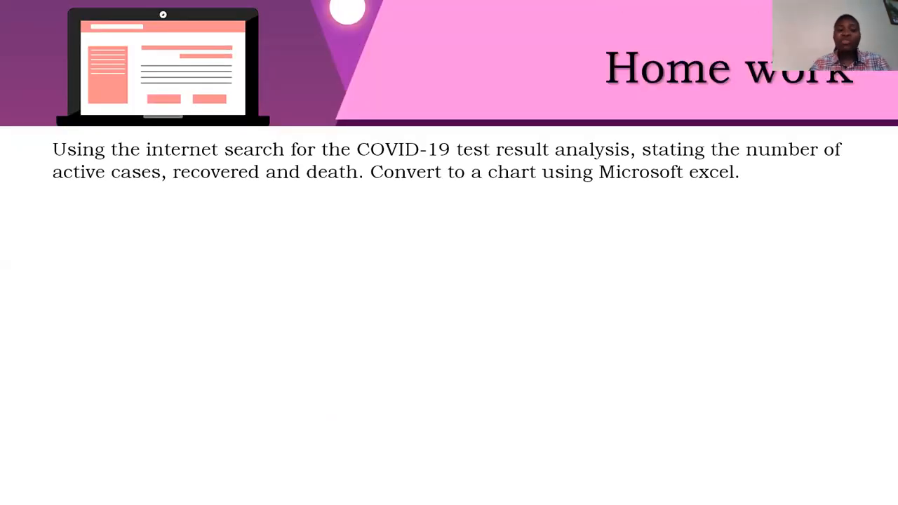